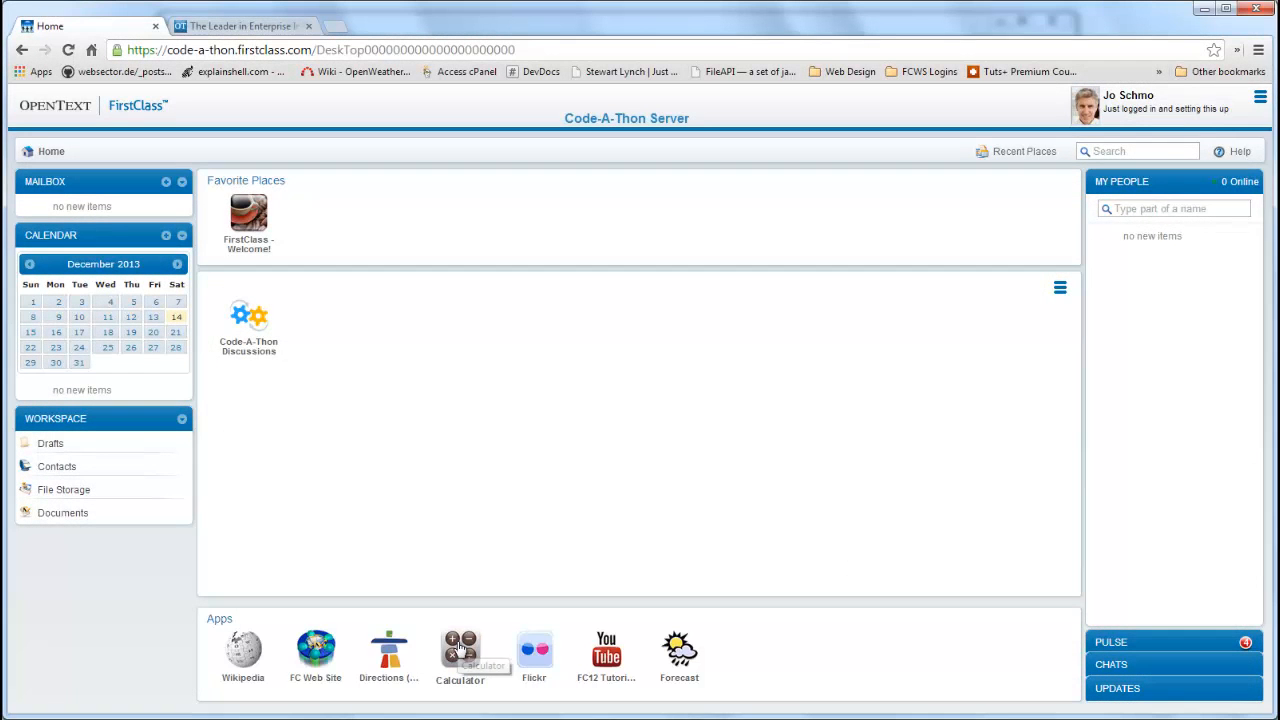
- Try out the Calculator and FC Web Site apps from the home page, returning to the home page
left_click(460, 648)
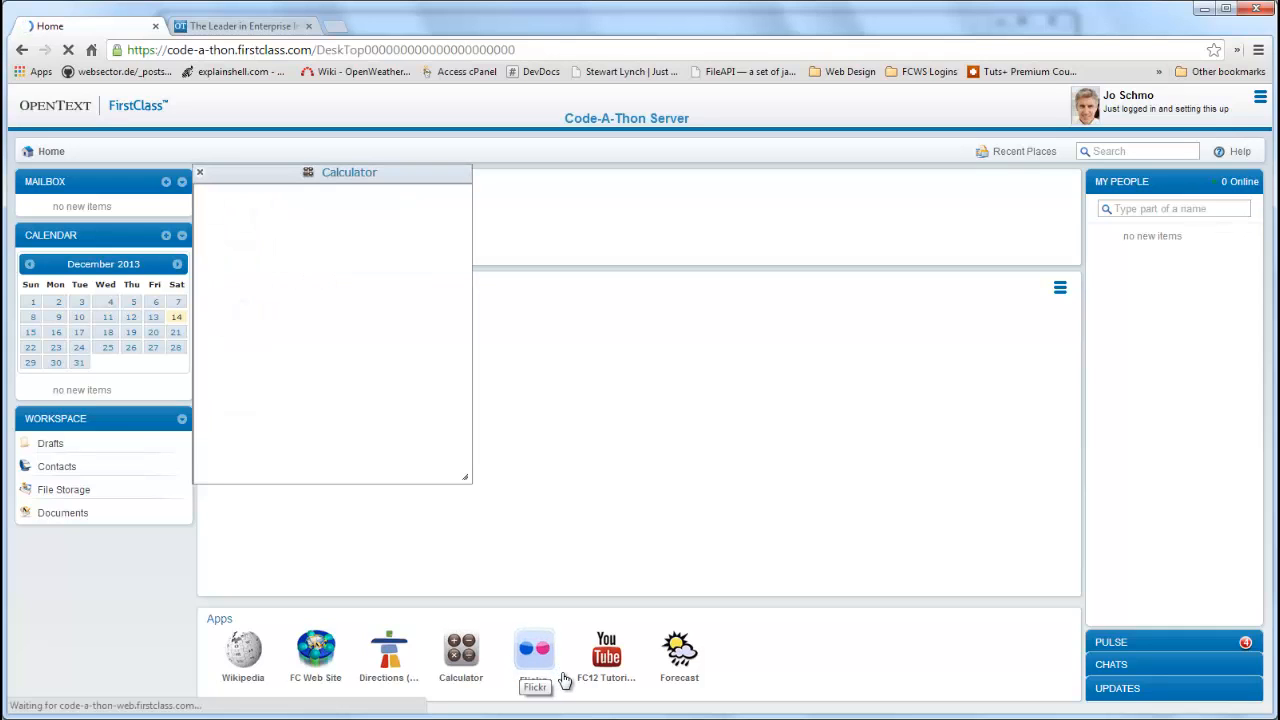
left_click(199, 172)
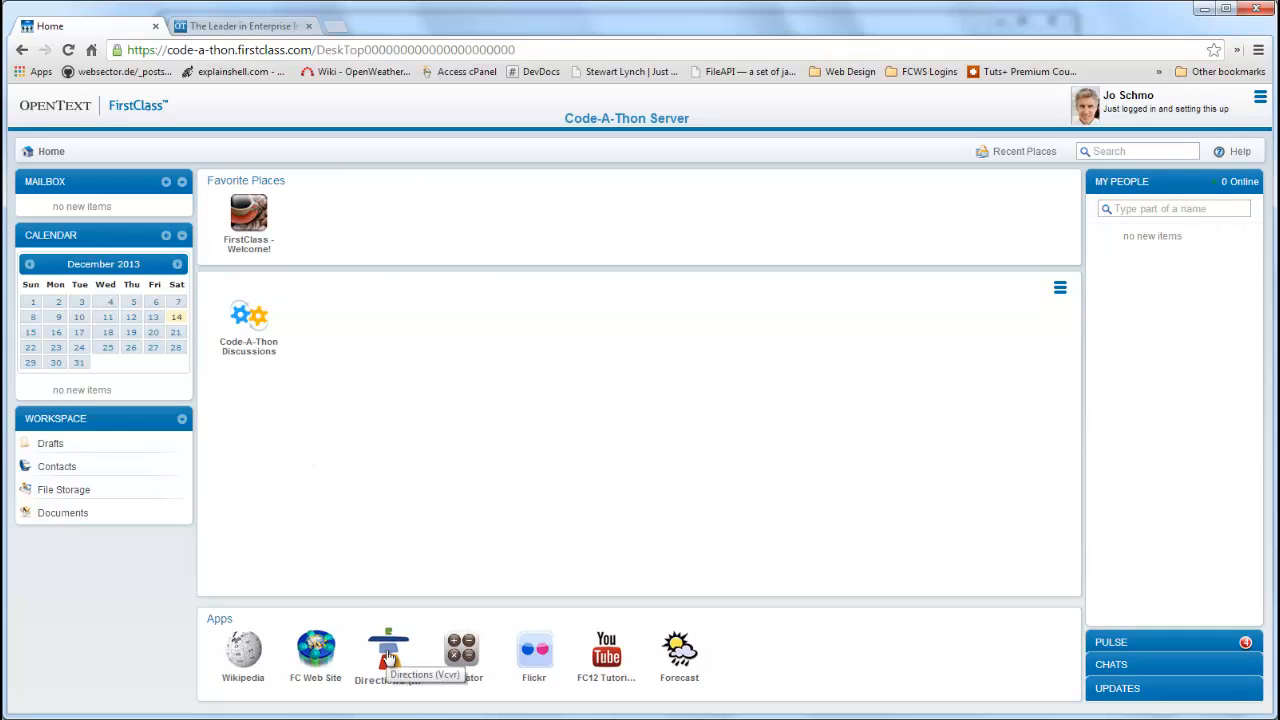
left_click(340, 662)
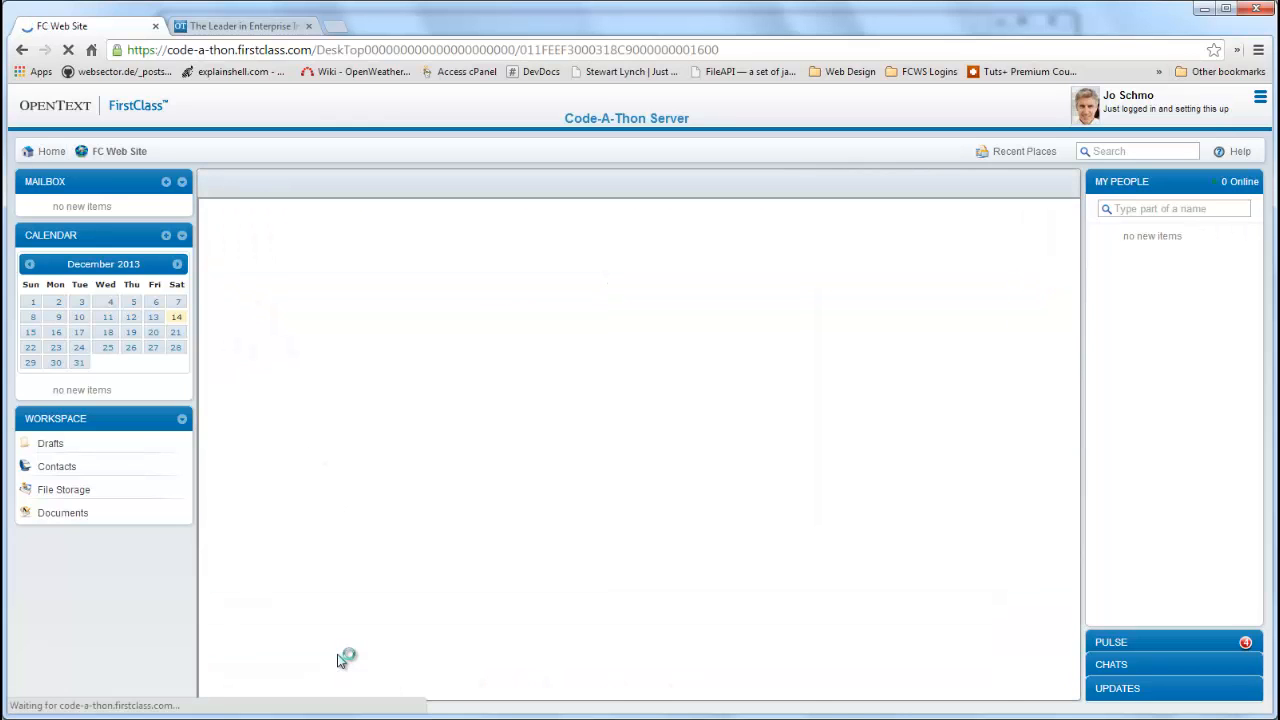
left_click(55, 153)
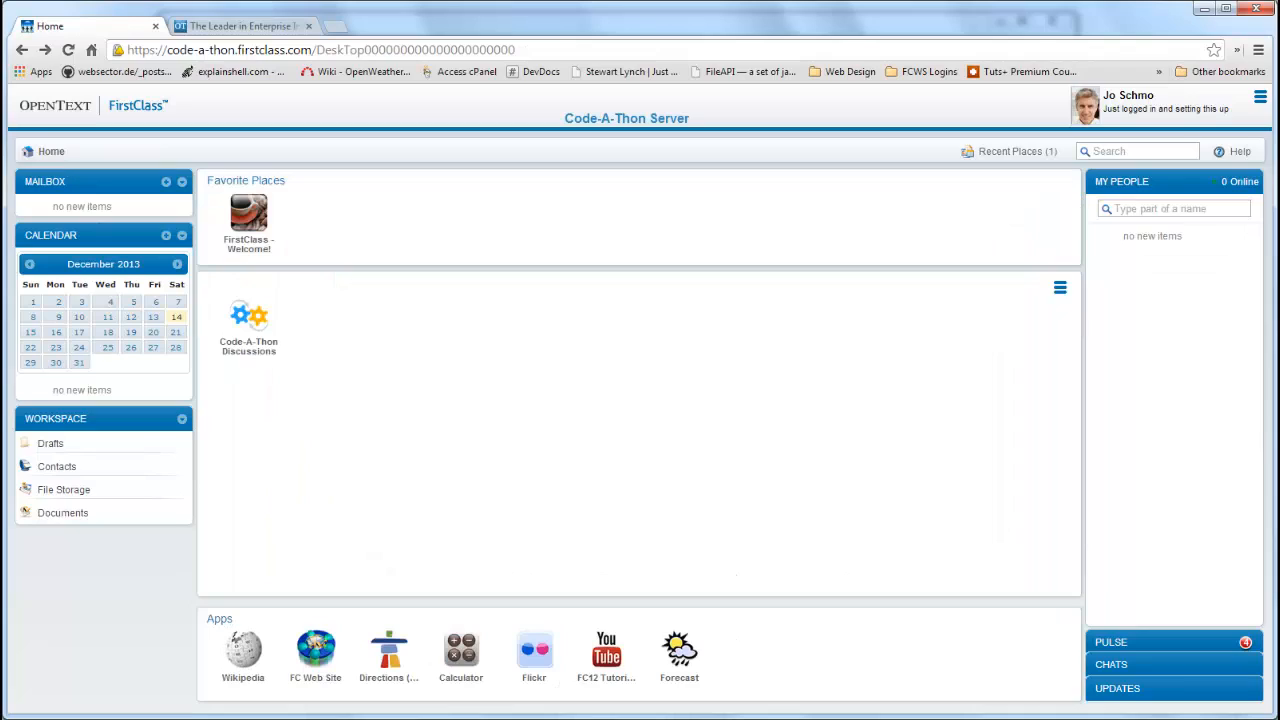
- Switch to the FirstClass client and open the Calculator entry in External Applications
left_click(227, 717)
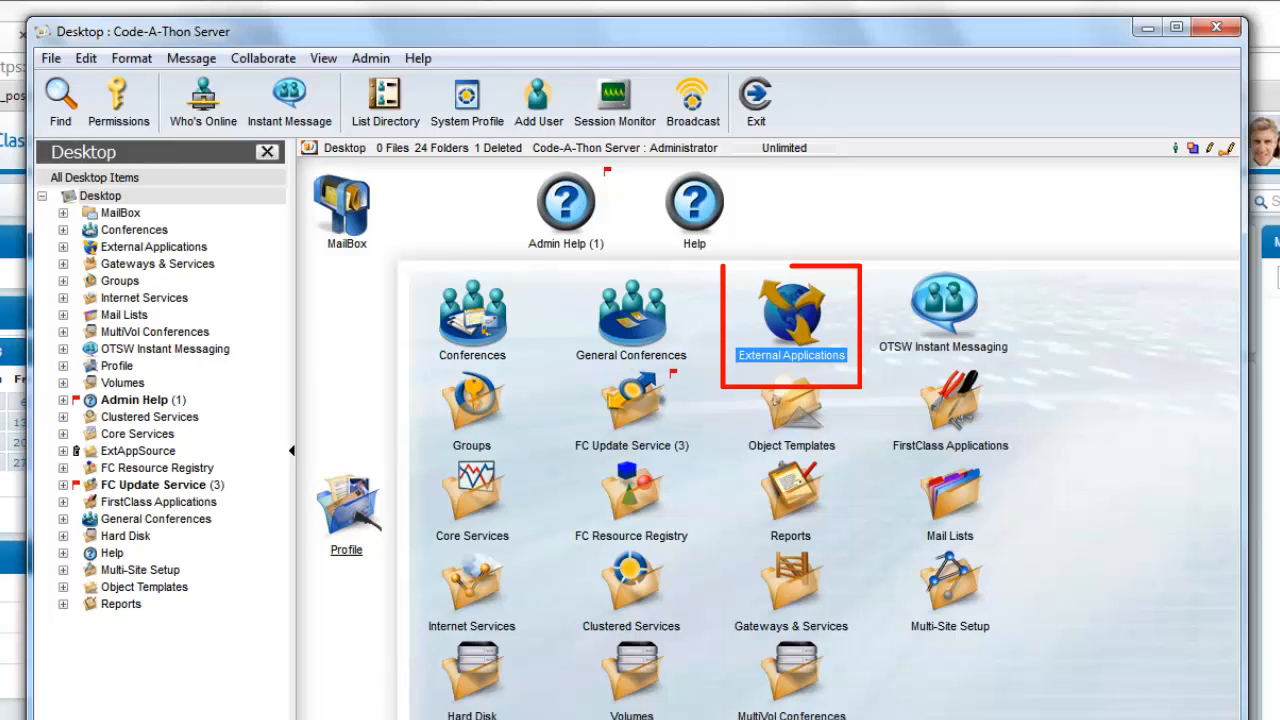
double_click(793, 330)
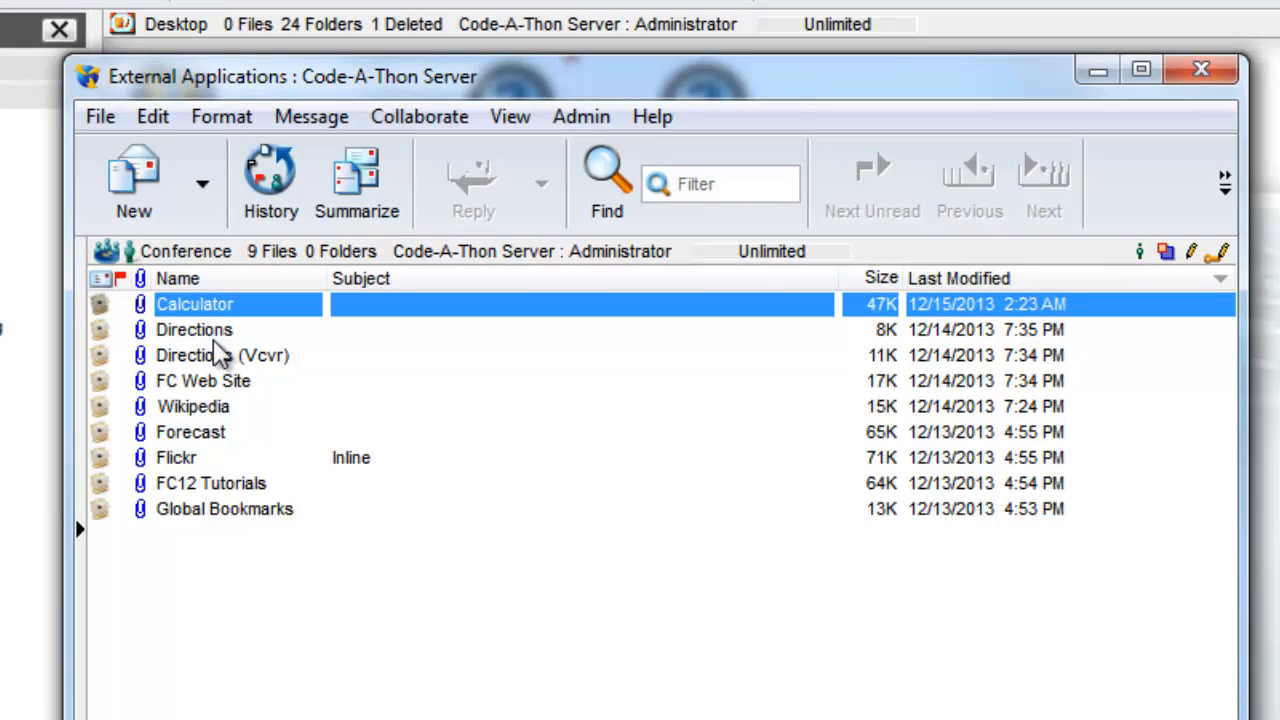
double_click(276, 306)
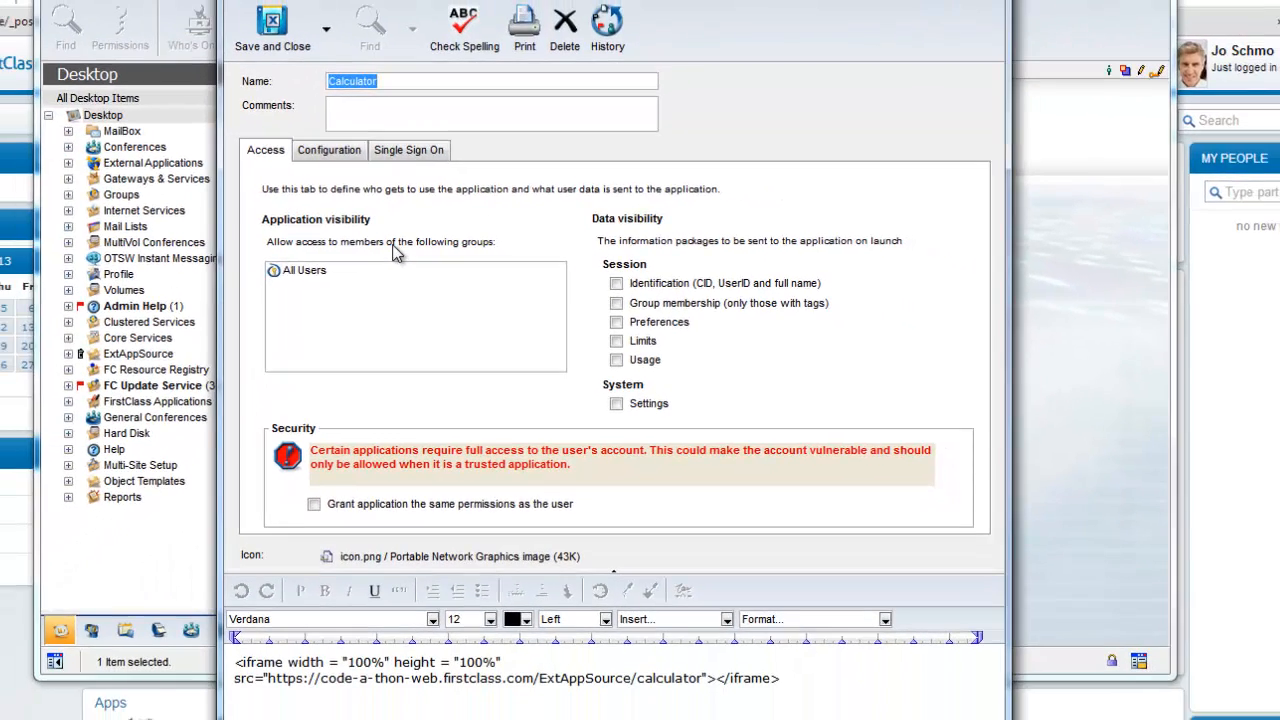
- Examine the Calculator application's name and preview its attached icon.png image
left_click(409, 81)
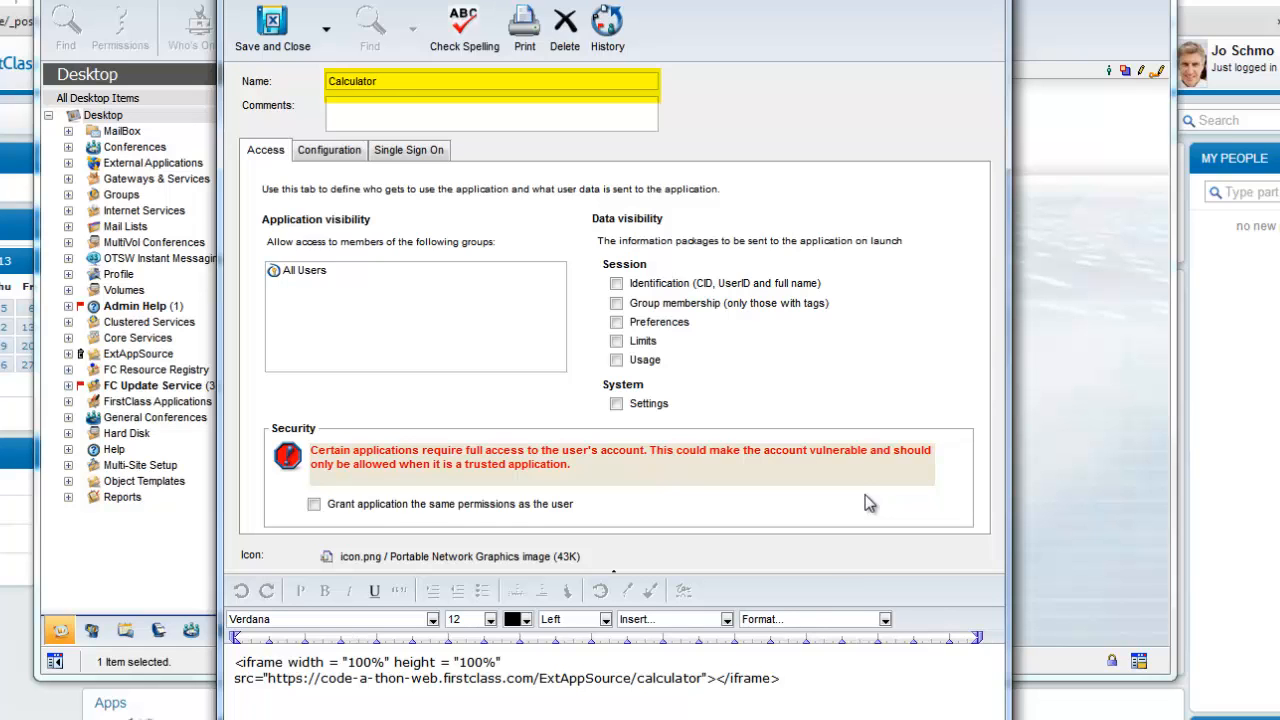
left_click(441, 558)
double_click(441, 558)
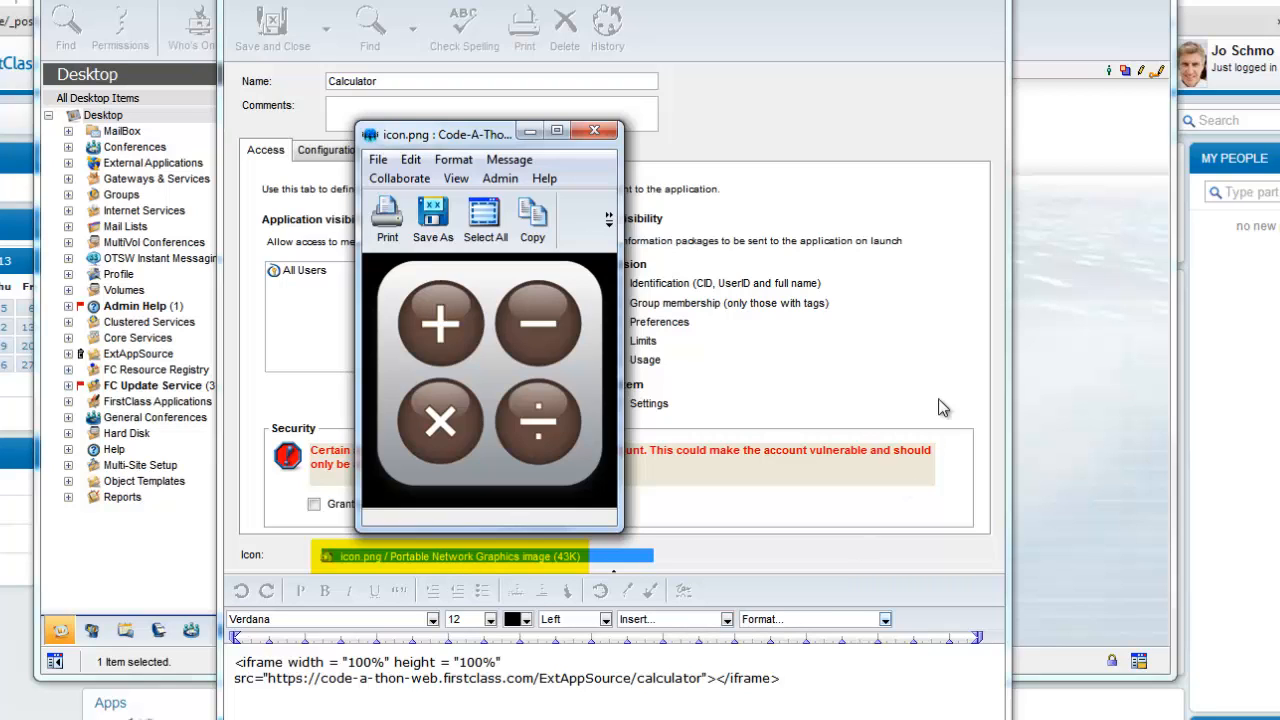
left_click(597, 133)
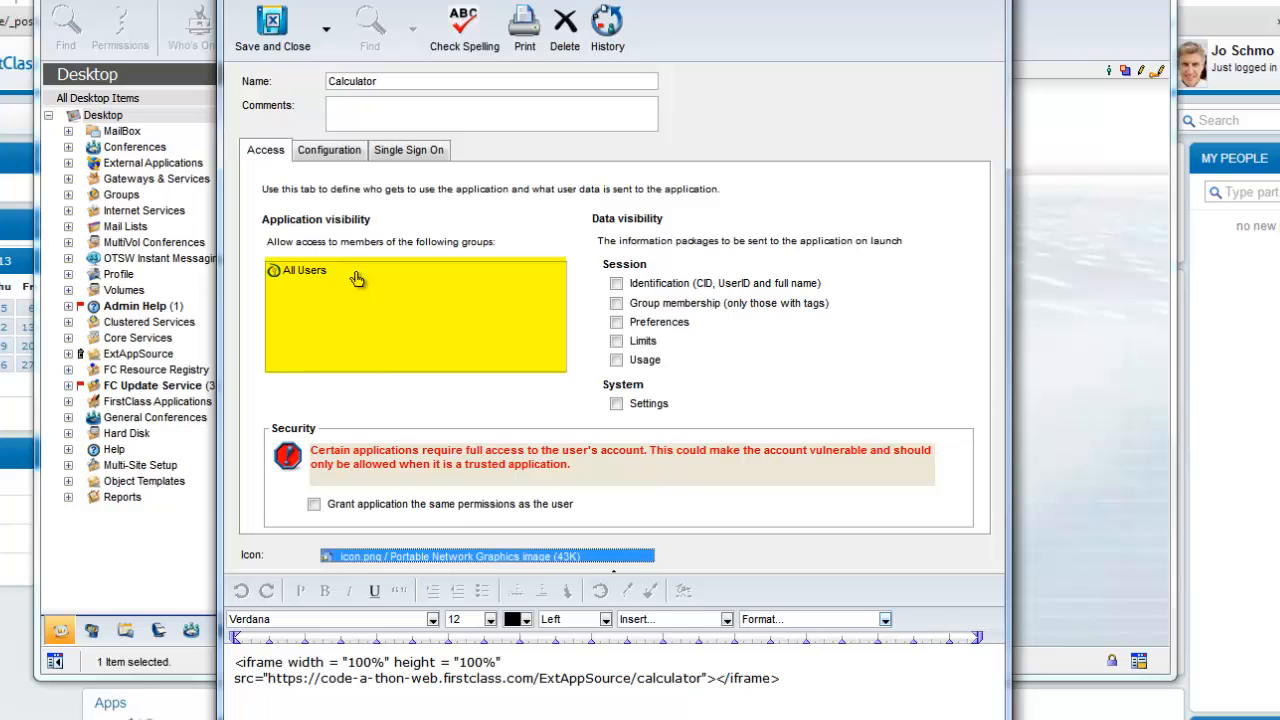
- Review the display choices in the Calculator's configuration, keeping Inline window selected
left_click(348, 152)
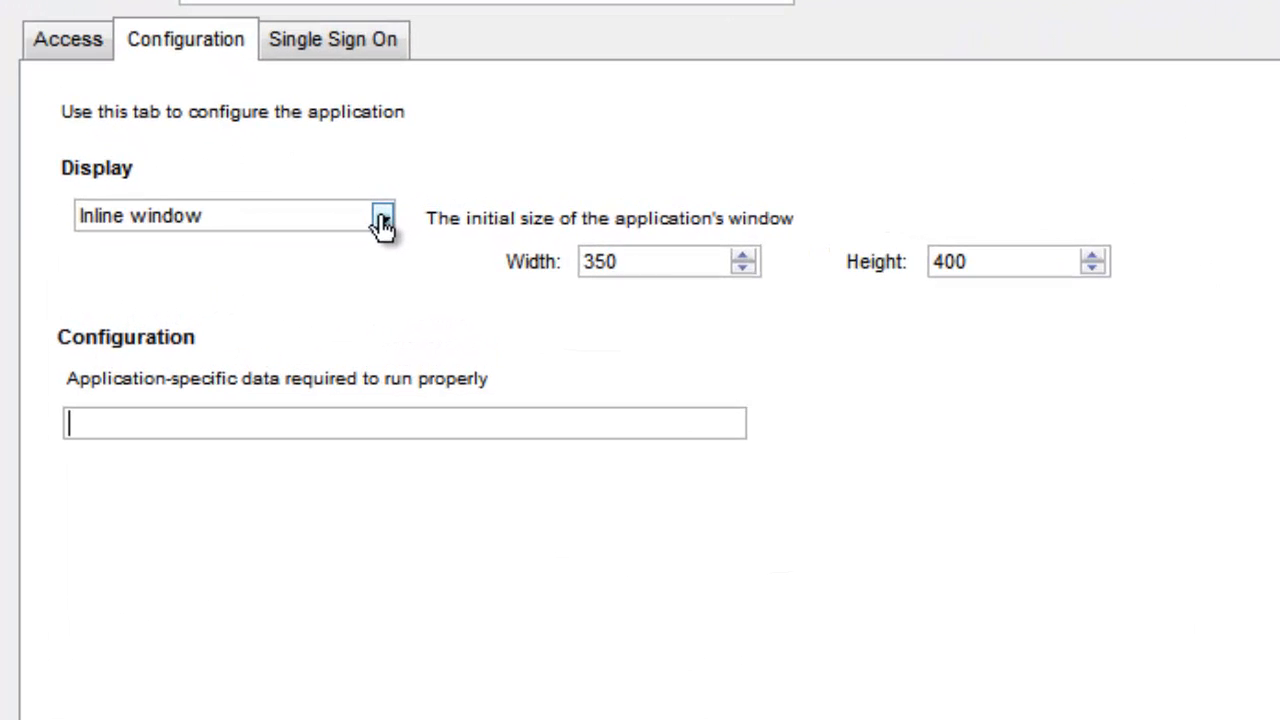
left_click(428, 245)
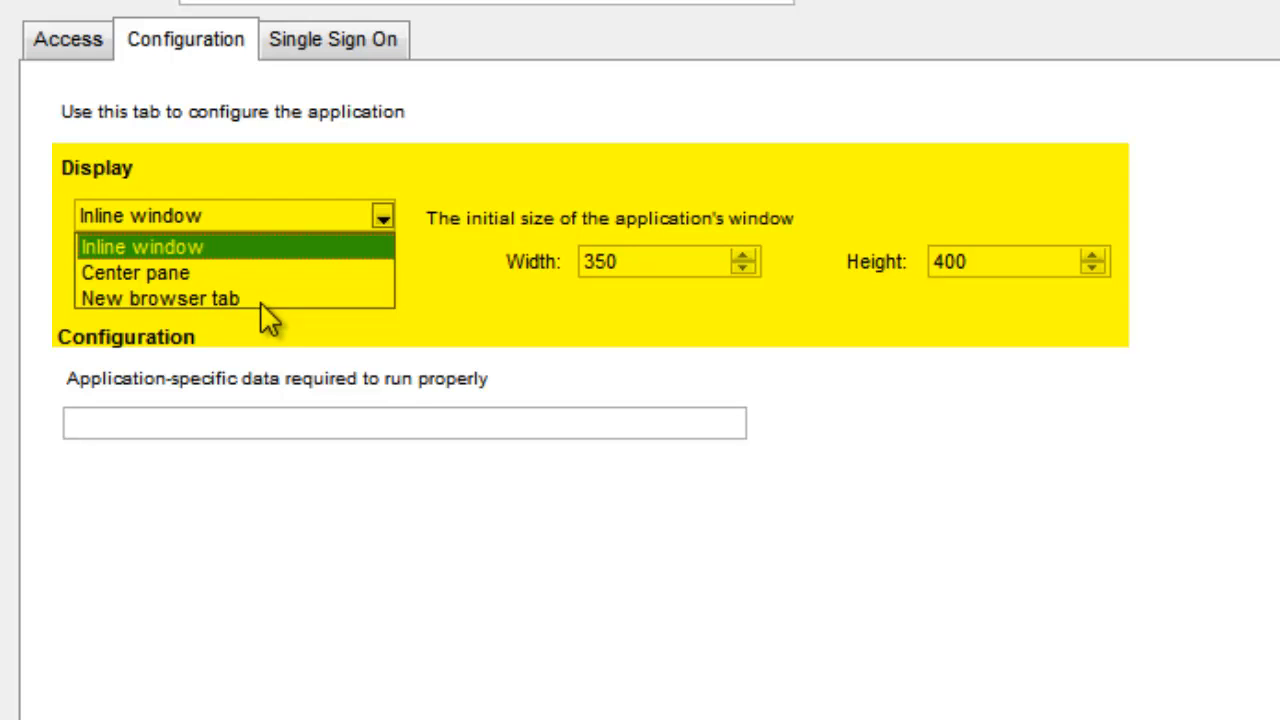
left_click(230, 250)
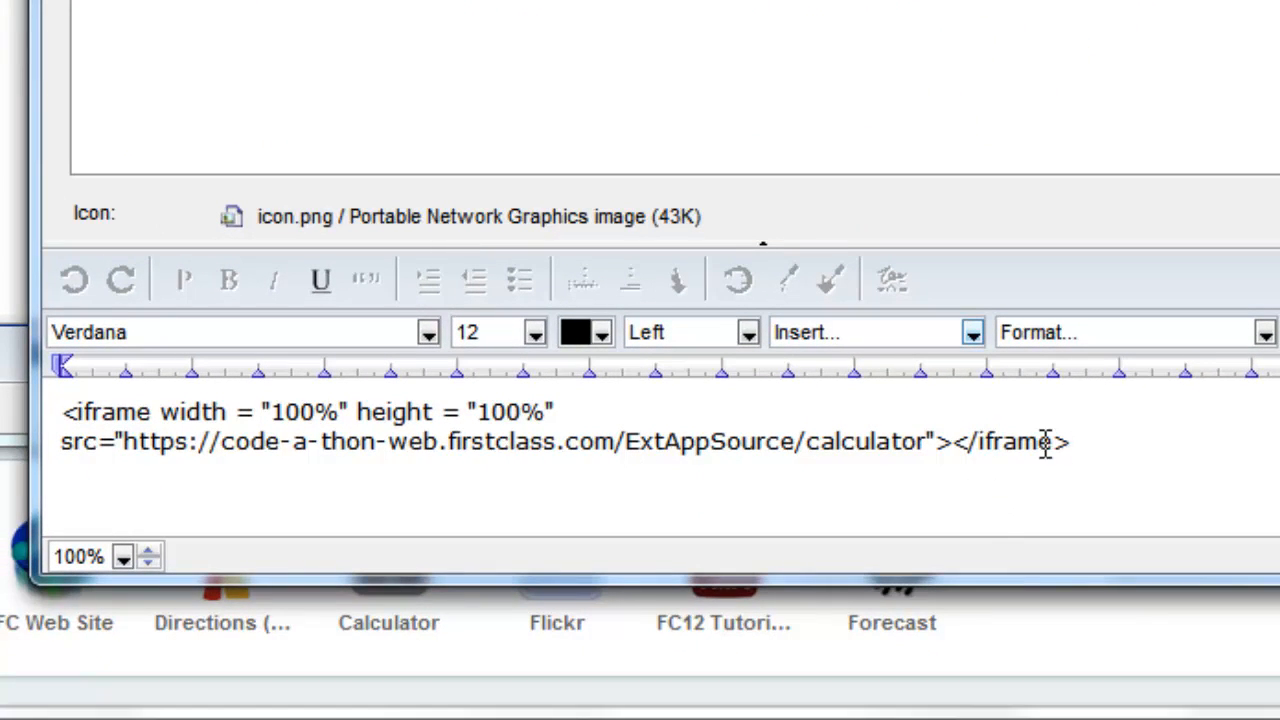
left_click_drag(1046, 443, 93, 325)
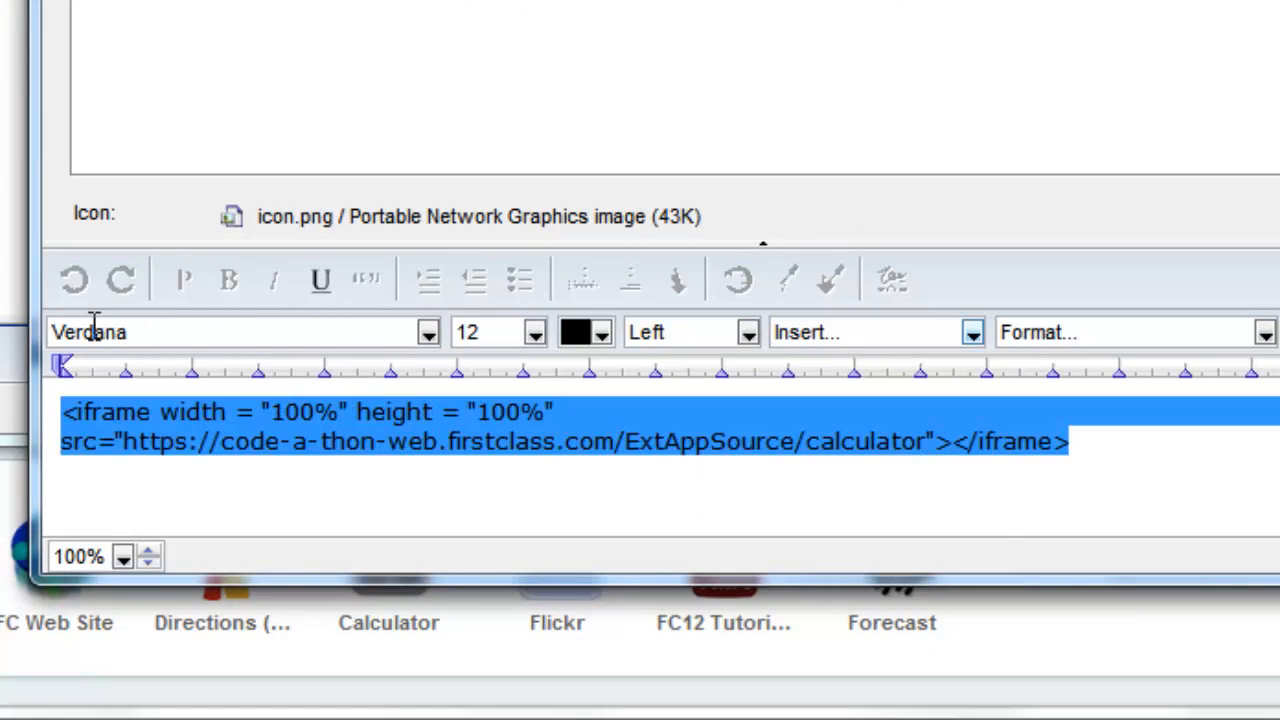
left_click(109, 504)
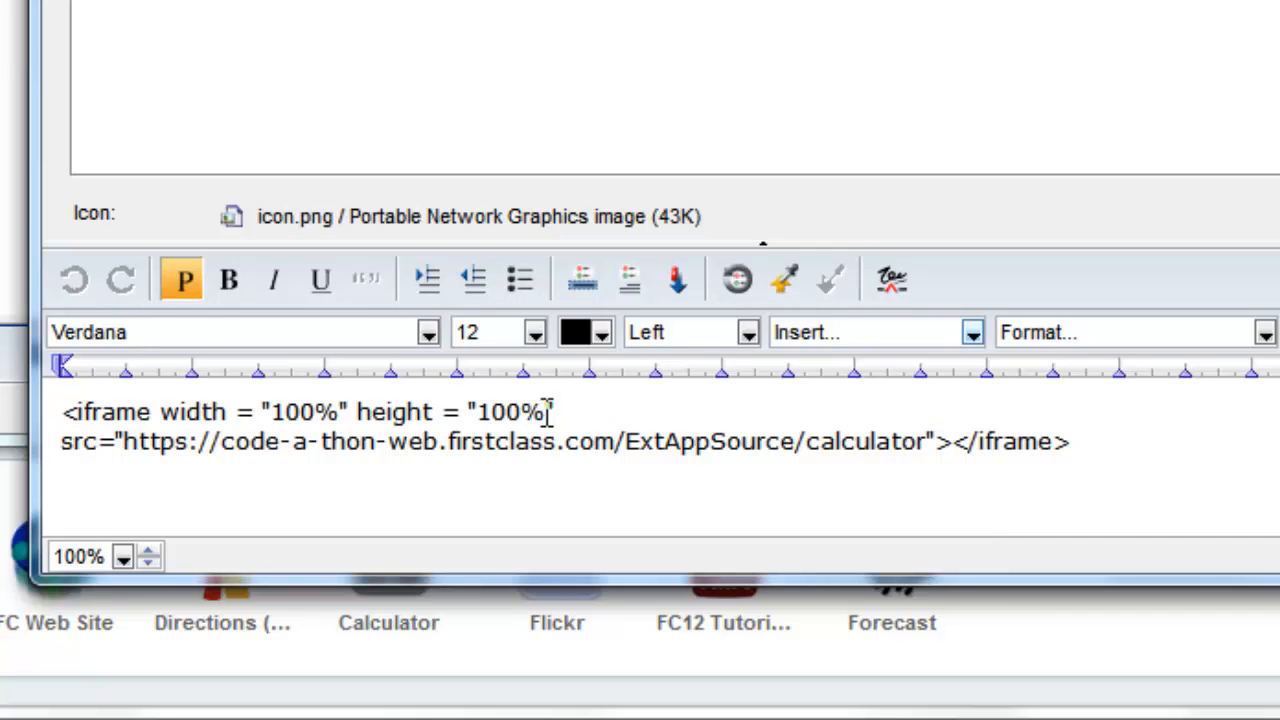
left_click_drag(565, 413, 168, 414)
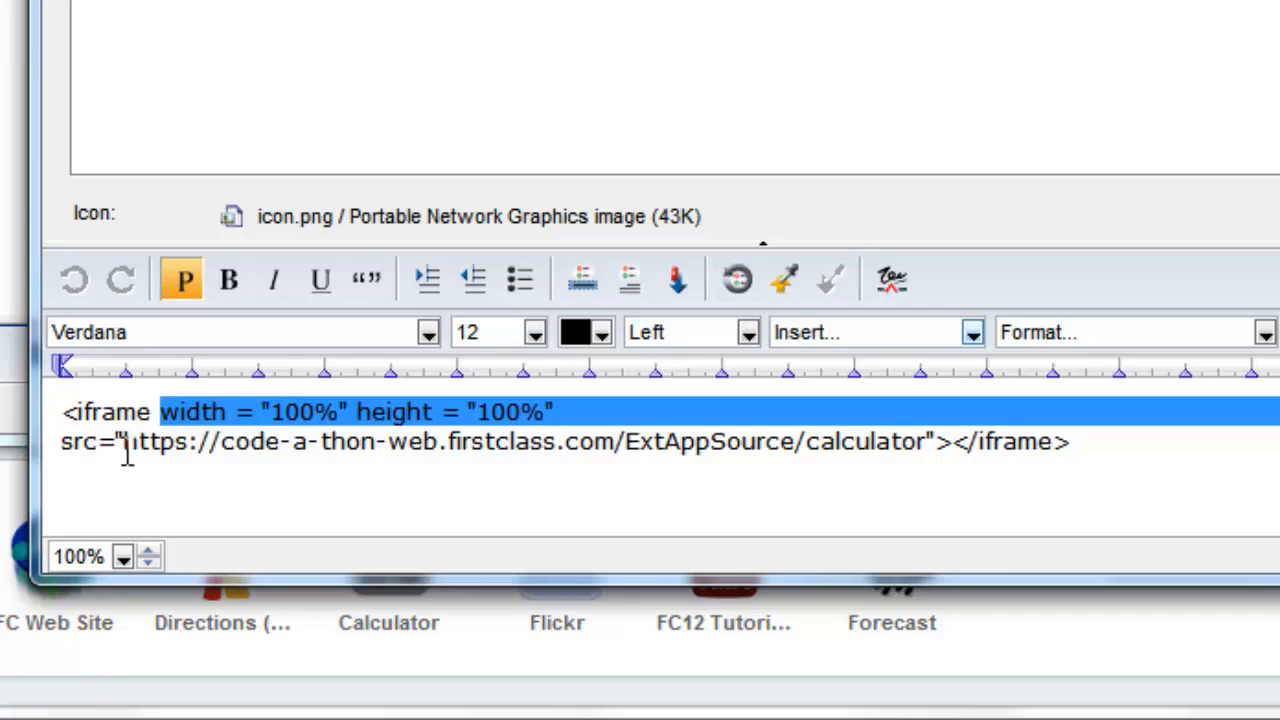
left_click_drag(123, 441, 930, 441)
key("ctrl+c")
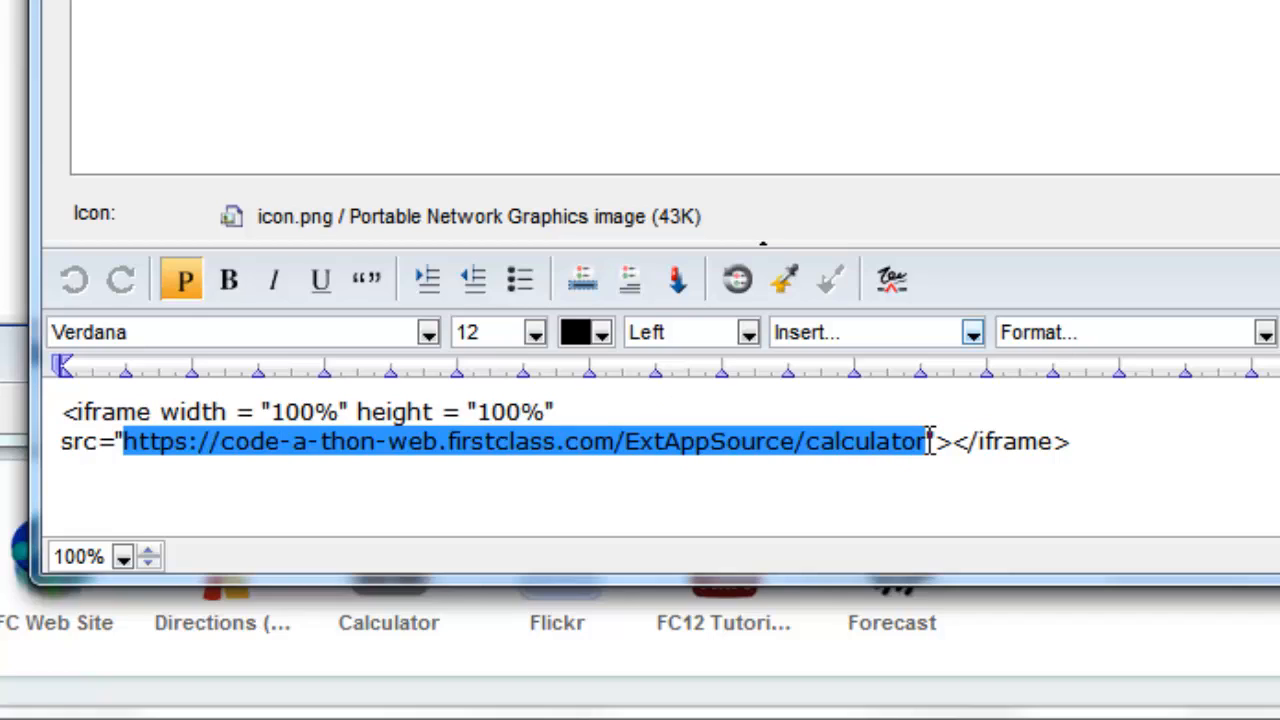
right_click(823, 436)
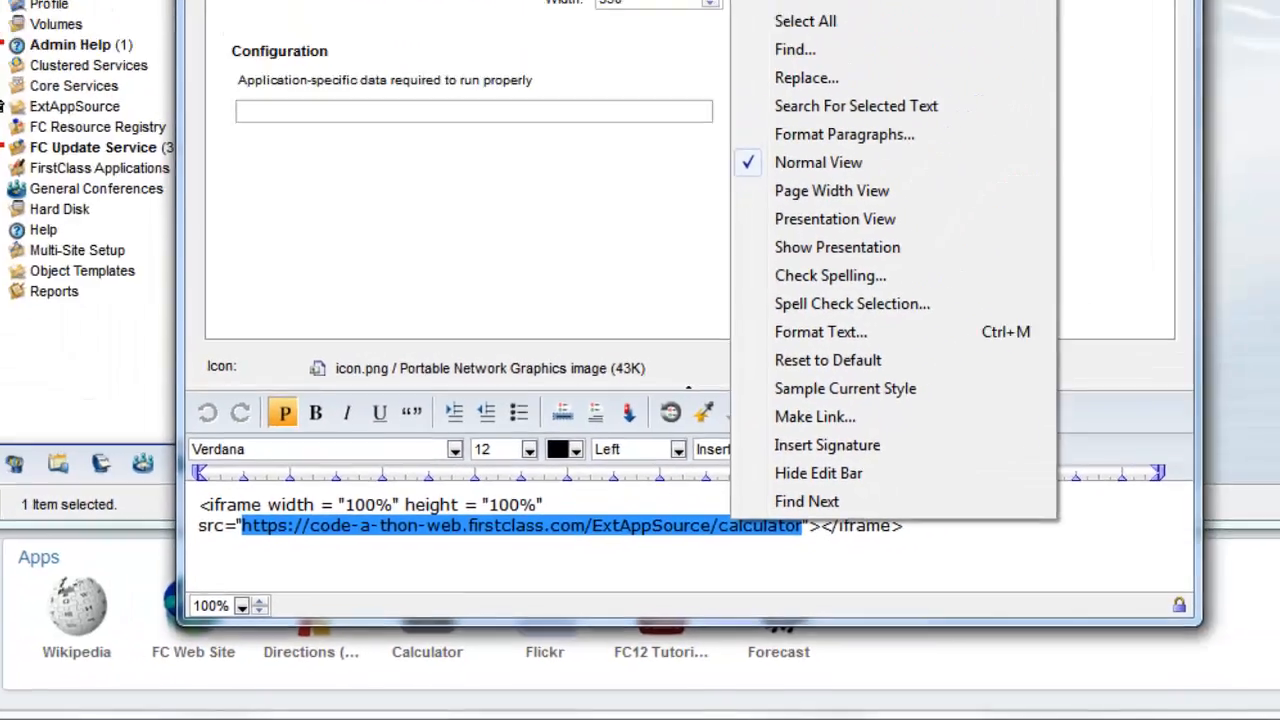
left_click(703, 186)
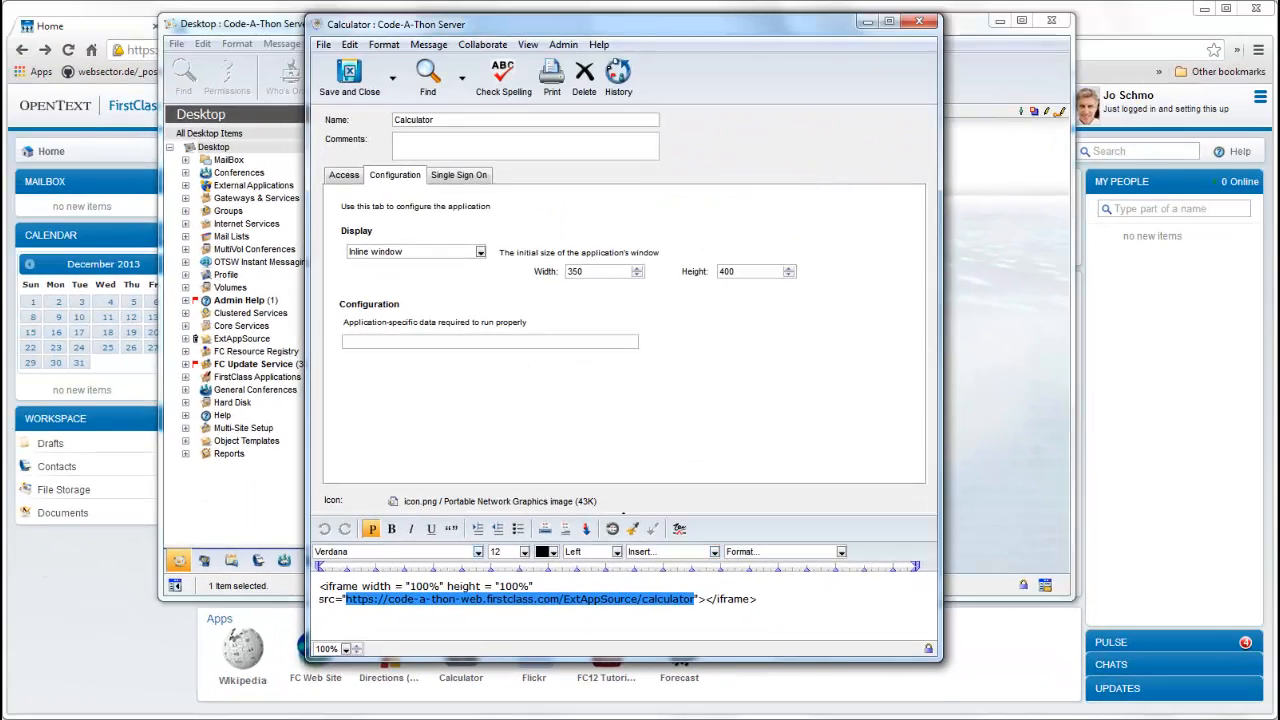
- Switch to the web browser and load the copied calculator URL in a new tab
left_click(250, 717)
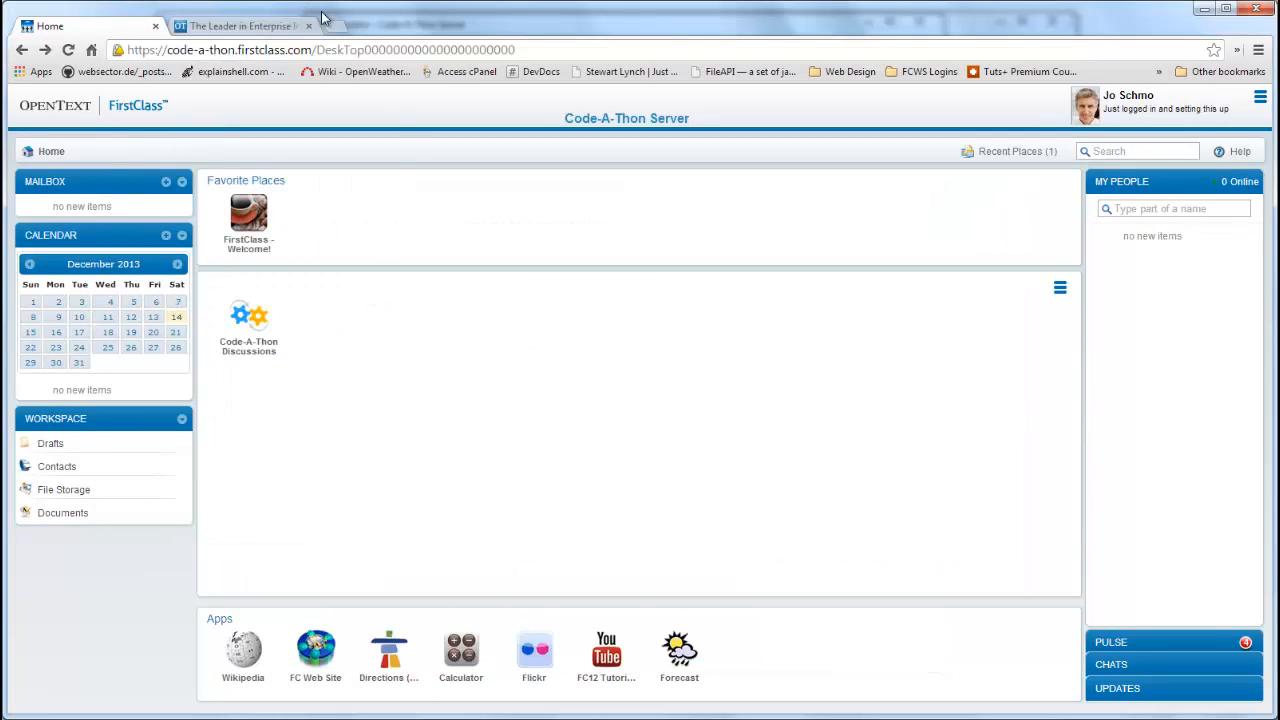
left_click(337, 25)
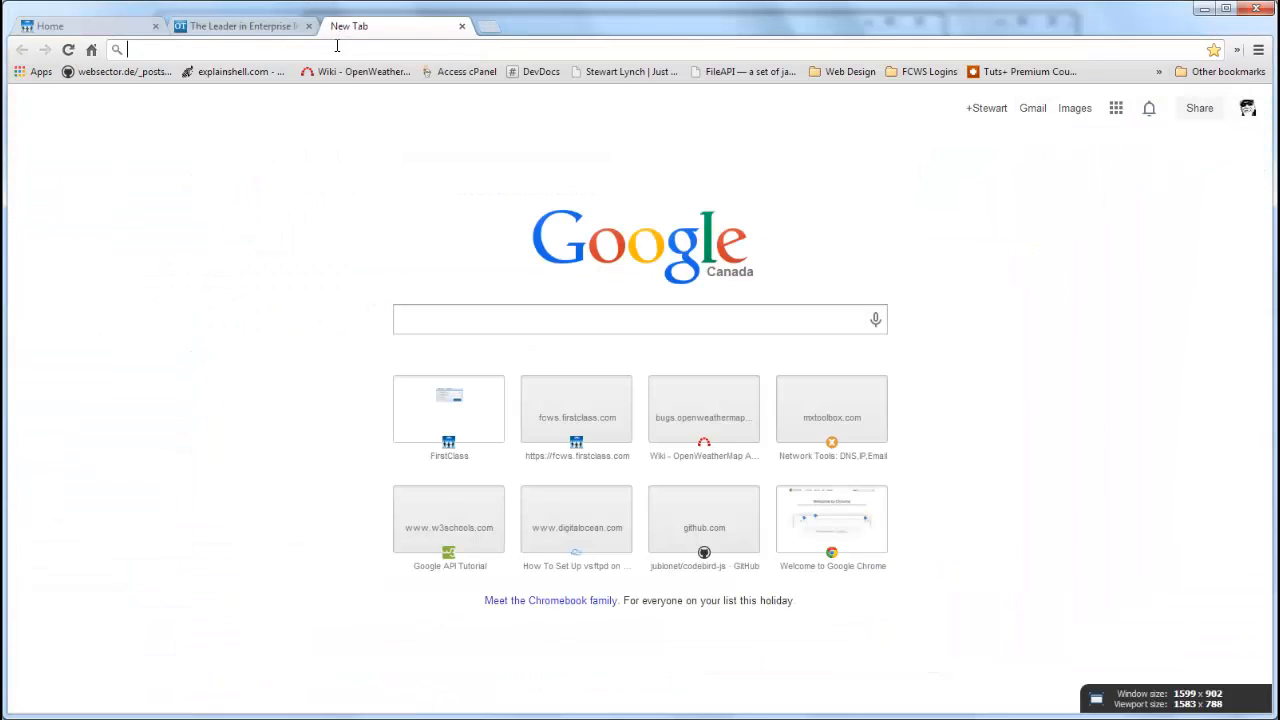
key("ctrl+v")
key("Return")
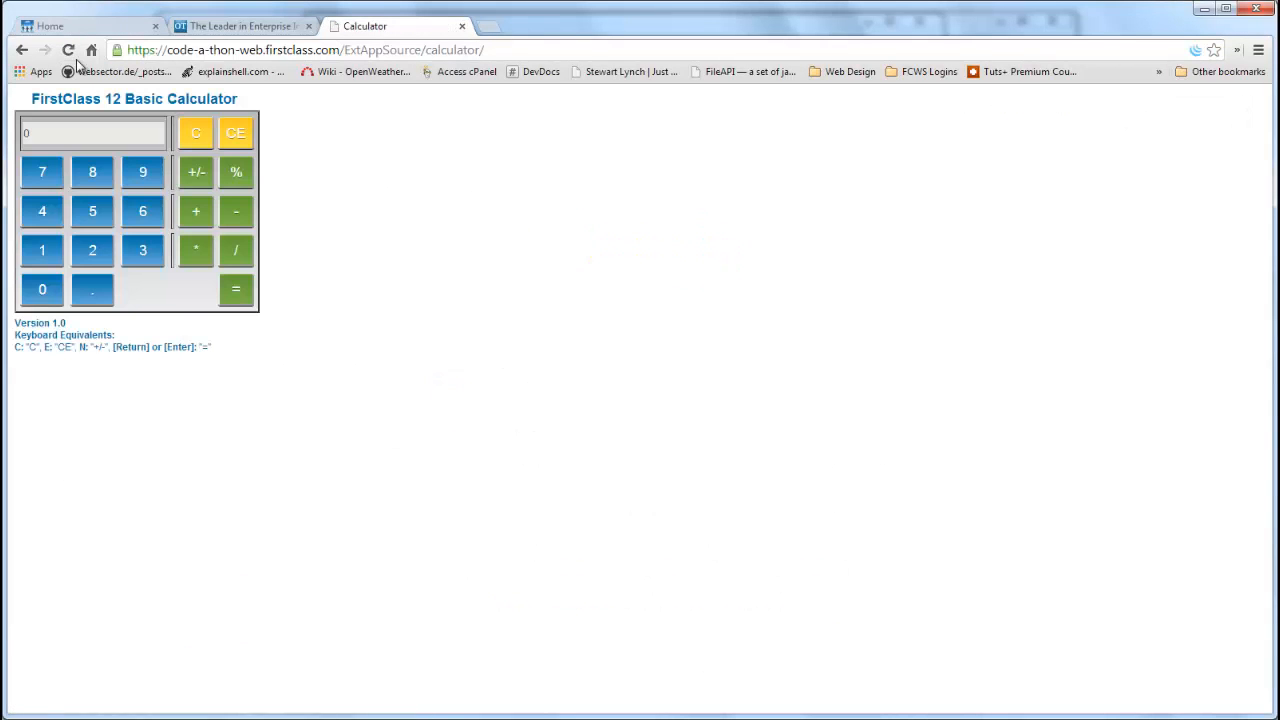
- Return to the FirstClass home page, launch the Calculator app to check its inline window, and close it
left_click(141, 23)
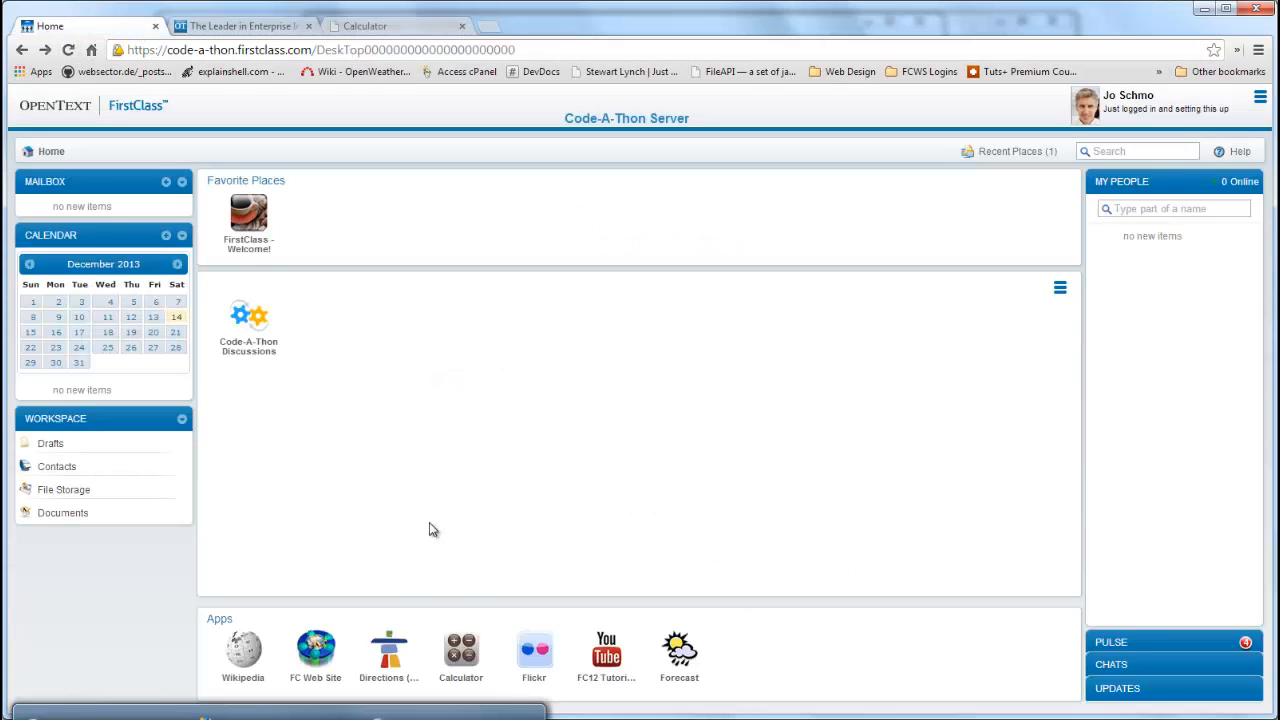
left_click(470, 655)
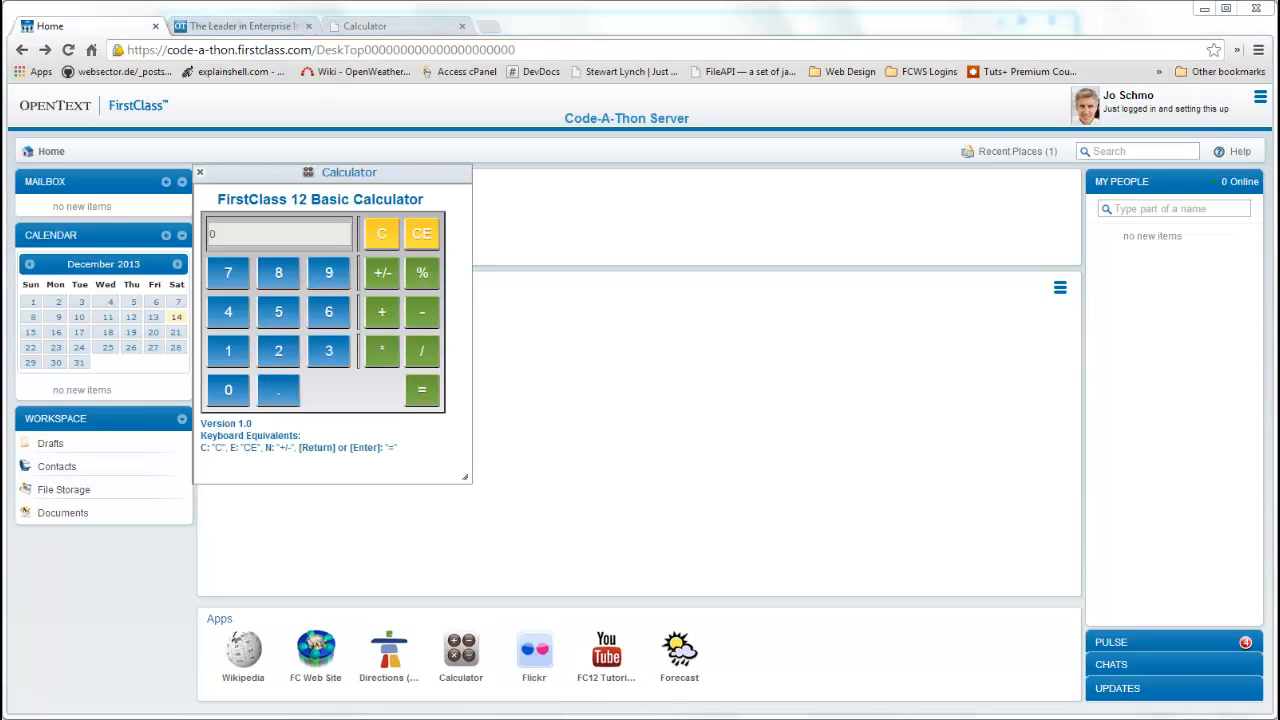
left_click(199, 173)
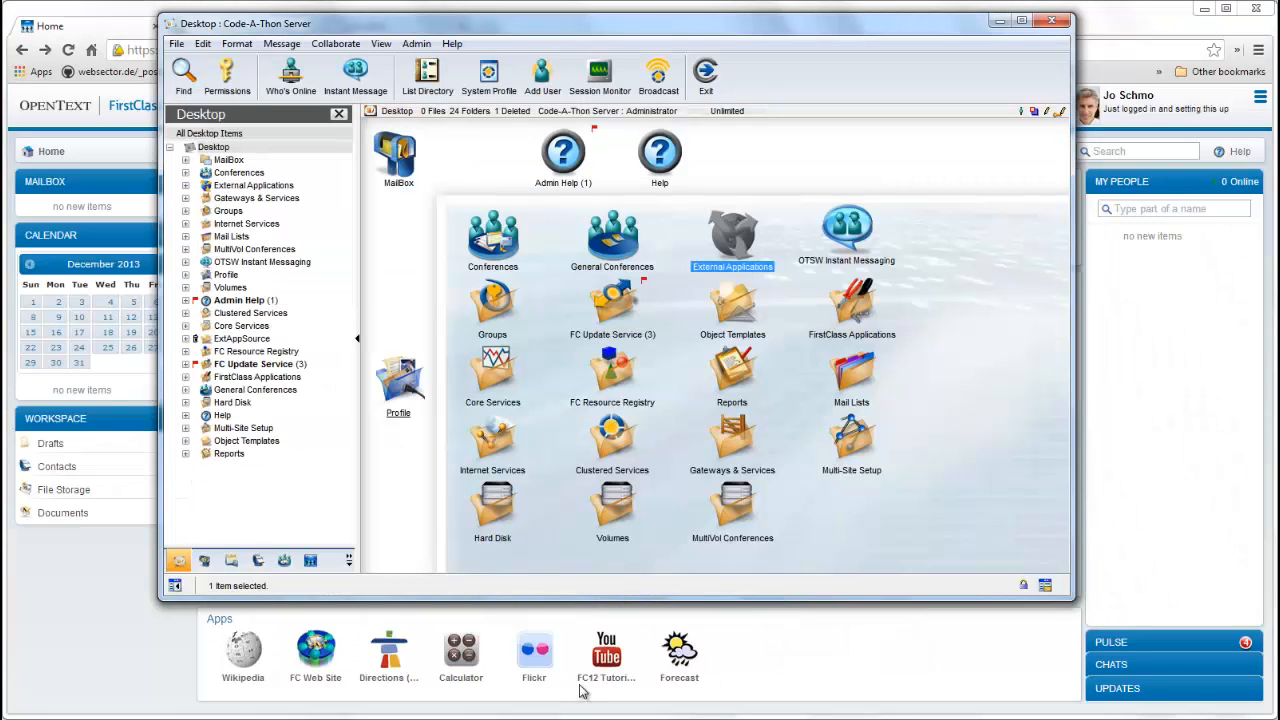
double_click(728, 245)
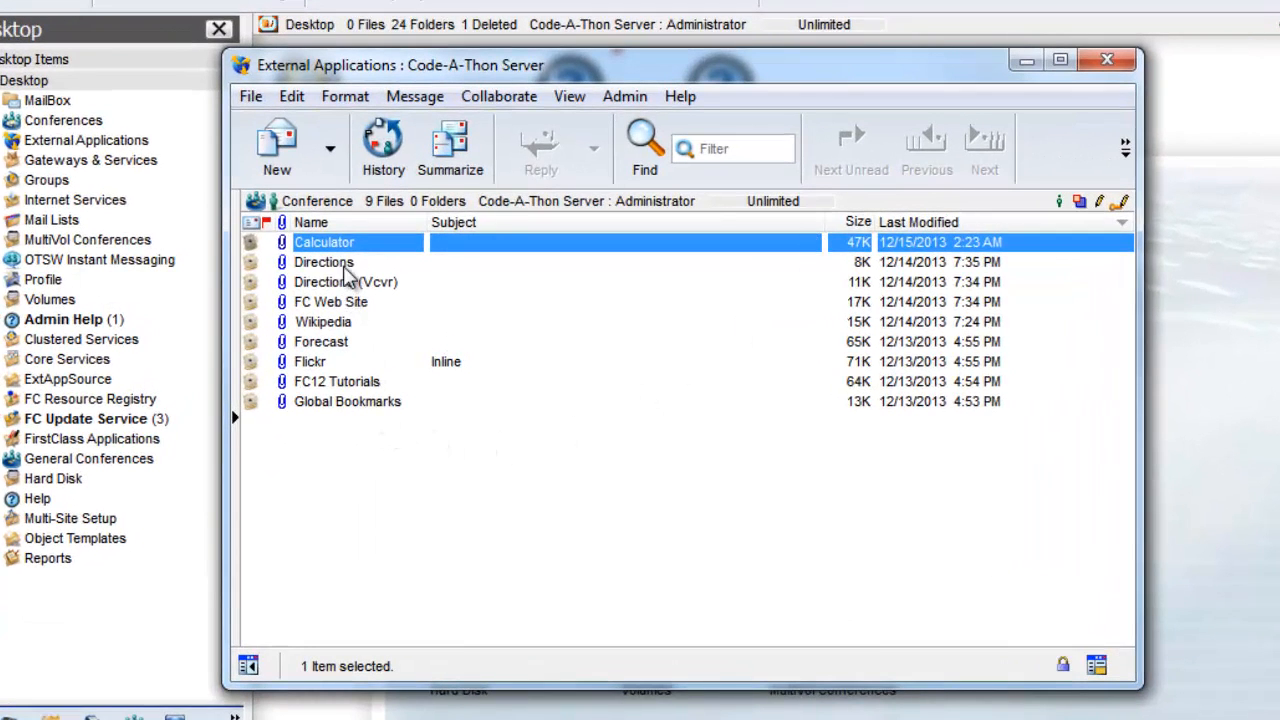
double_click(344, 249)
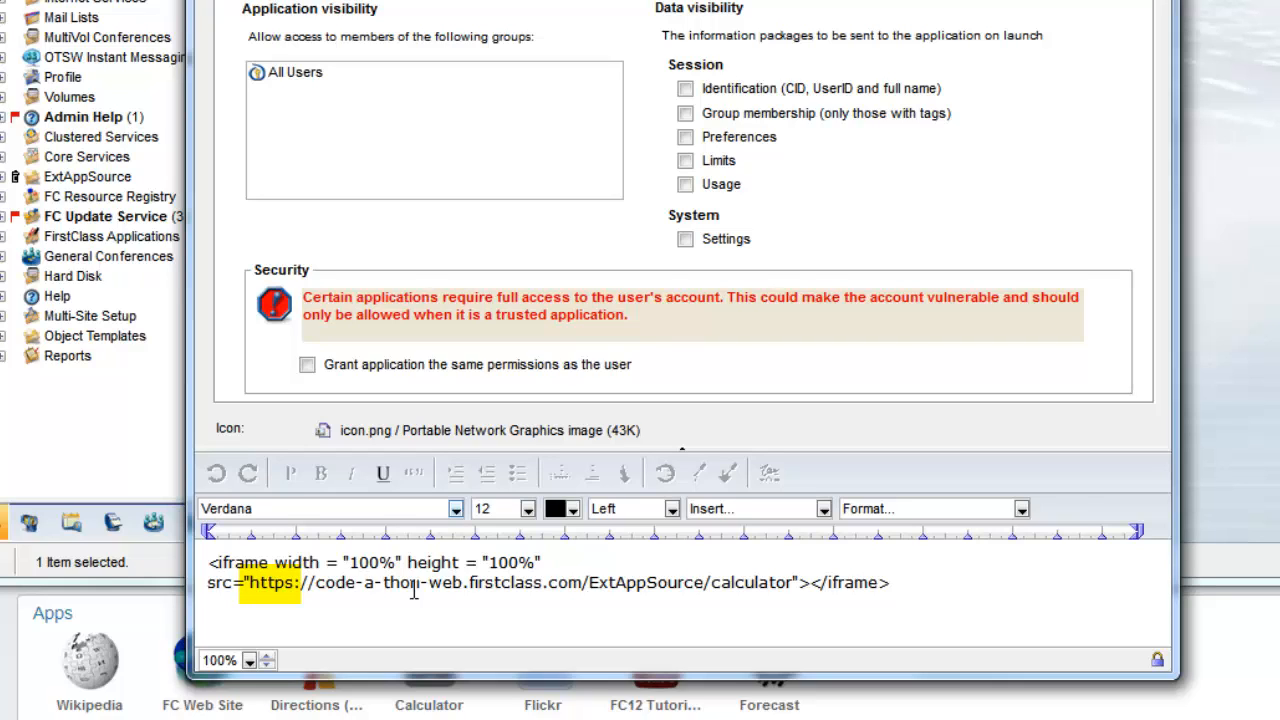
left_click(297, 582)
key("BackSpace")
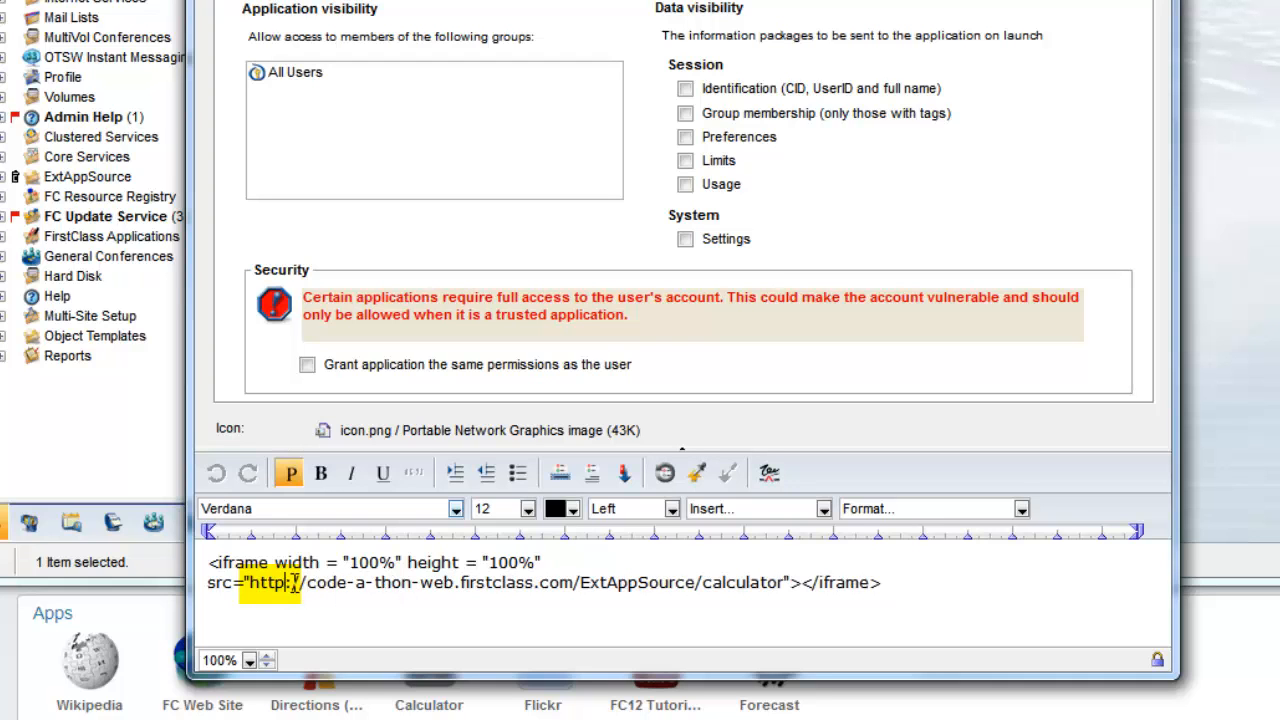
key("ctrl+w")
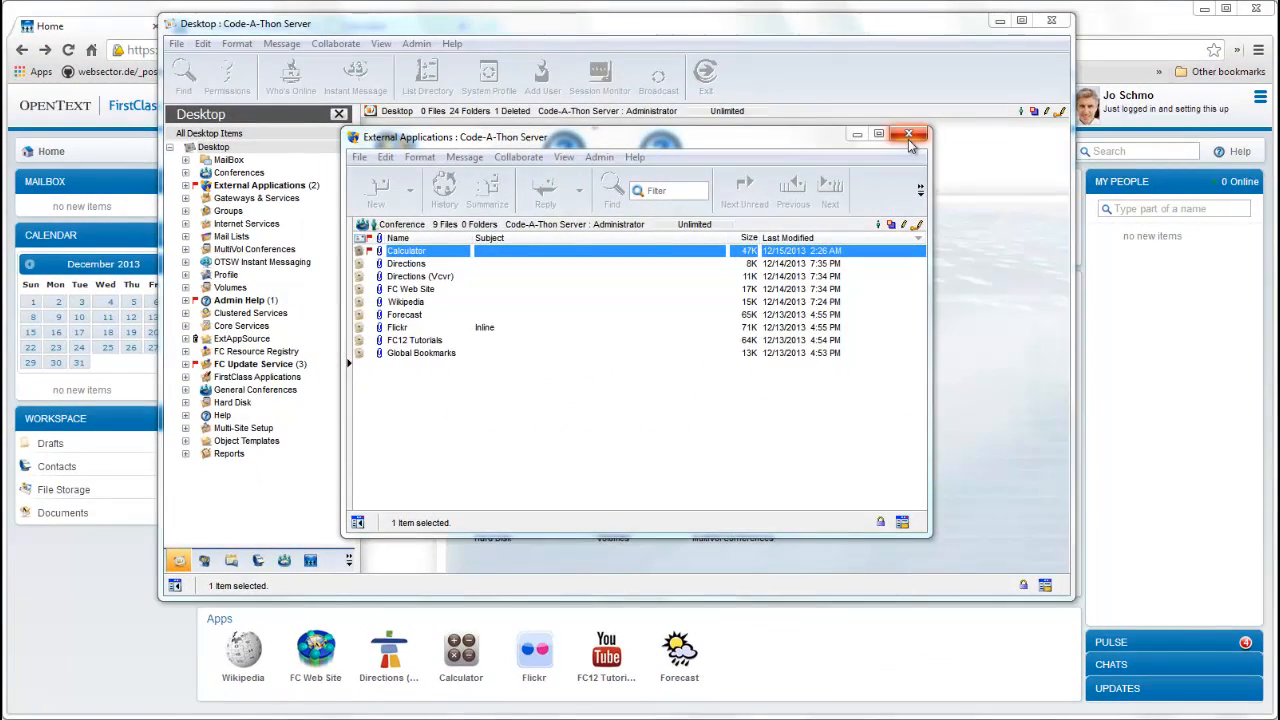
left_click(908, 133)
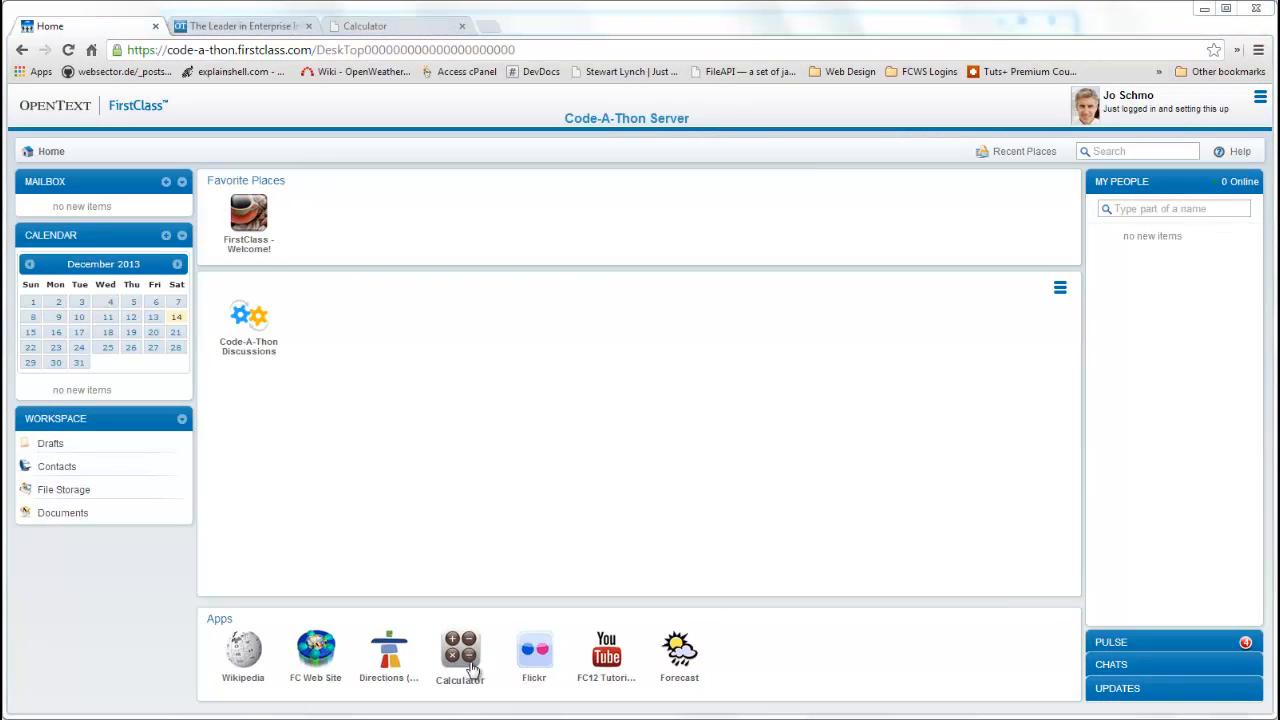
- Launch the Calculator app from the browser home page, inspect it in the developer console, and close its window
left_click(468, 662)
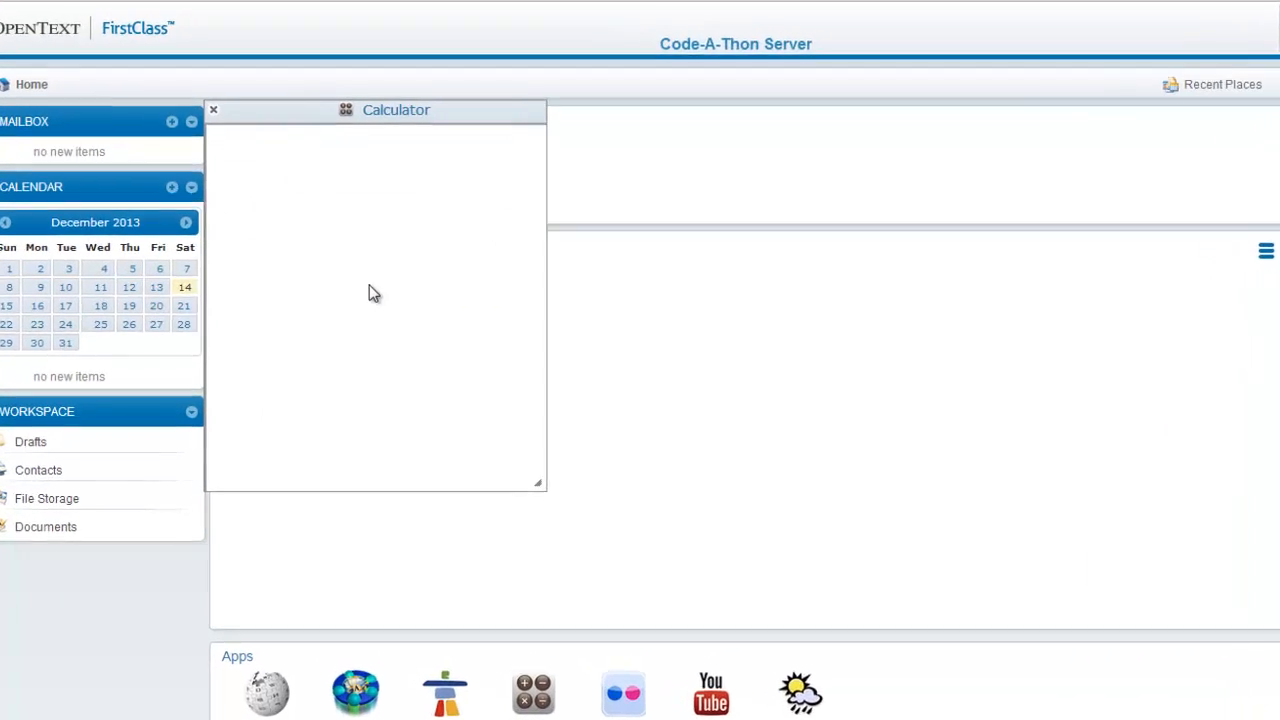
right_click(328, 320)
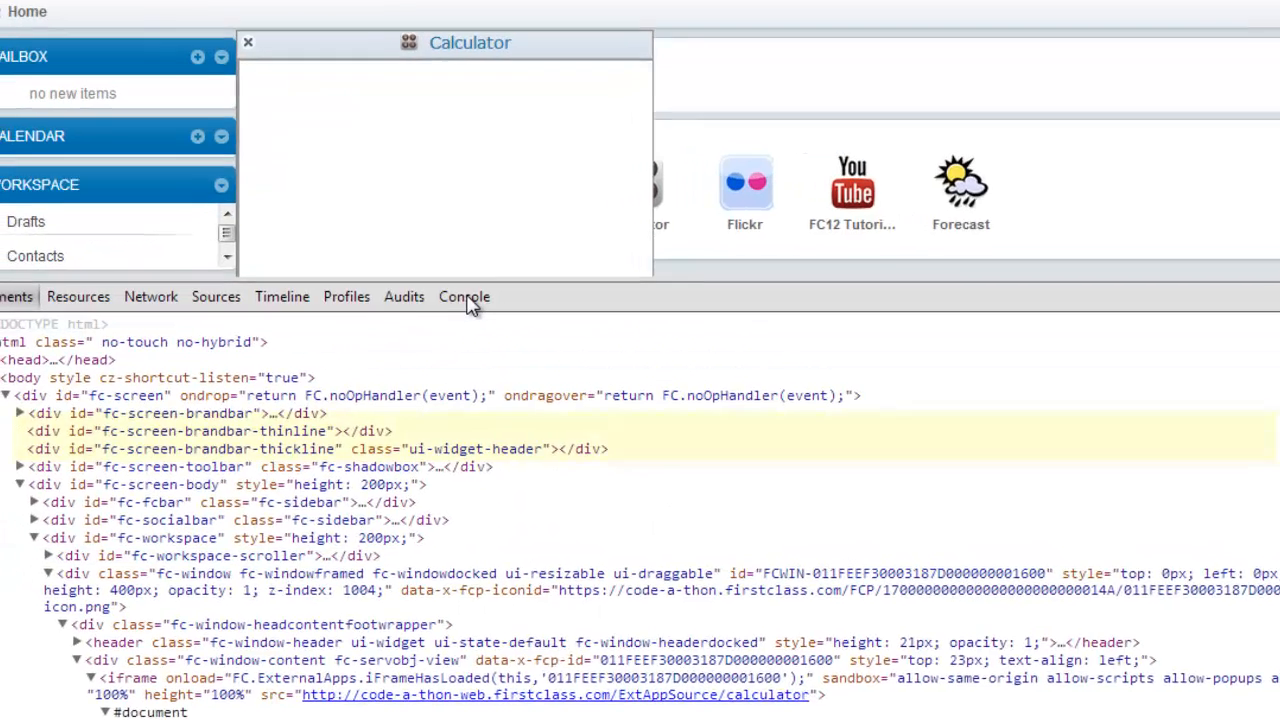
left_click(466, 300)
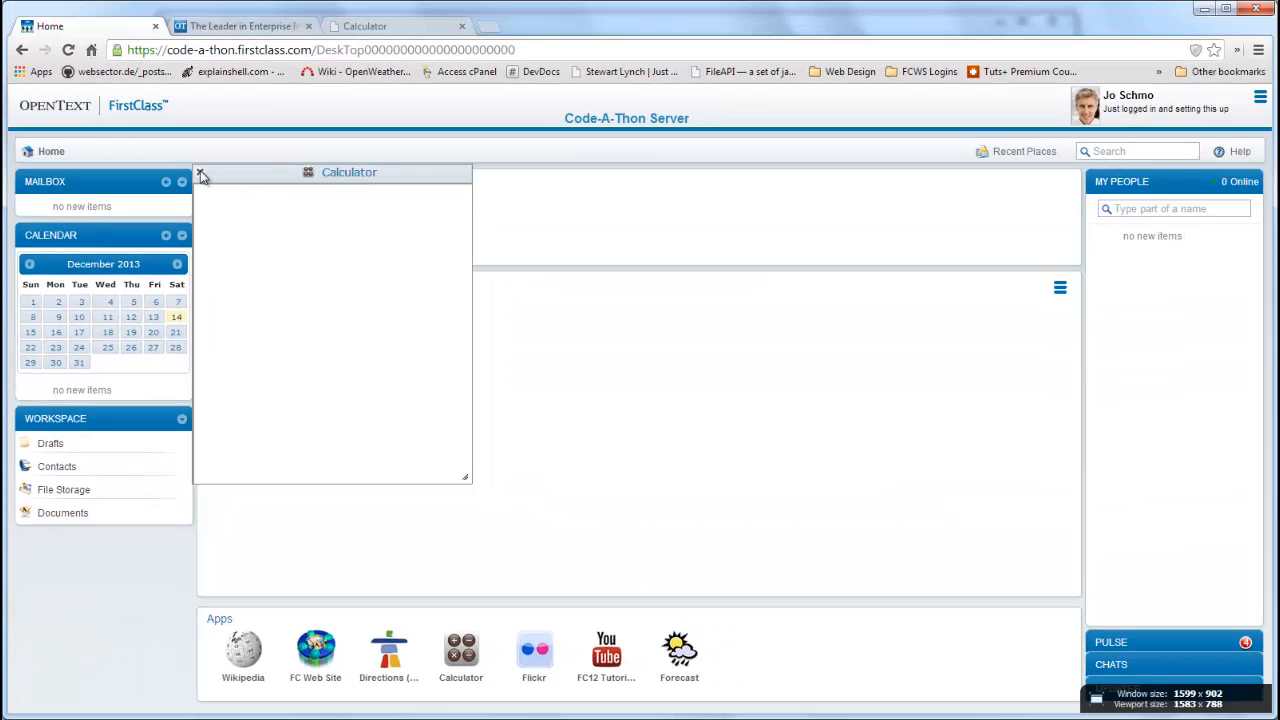
left_click(200, 173)
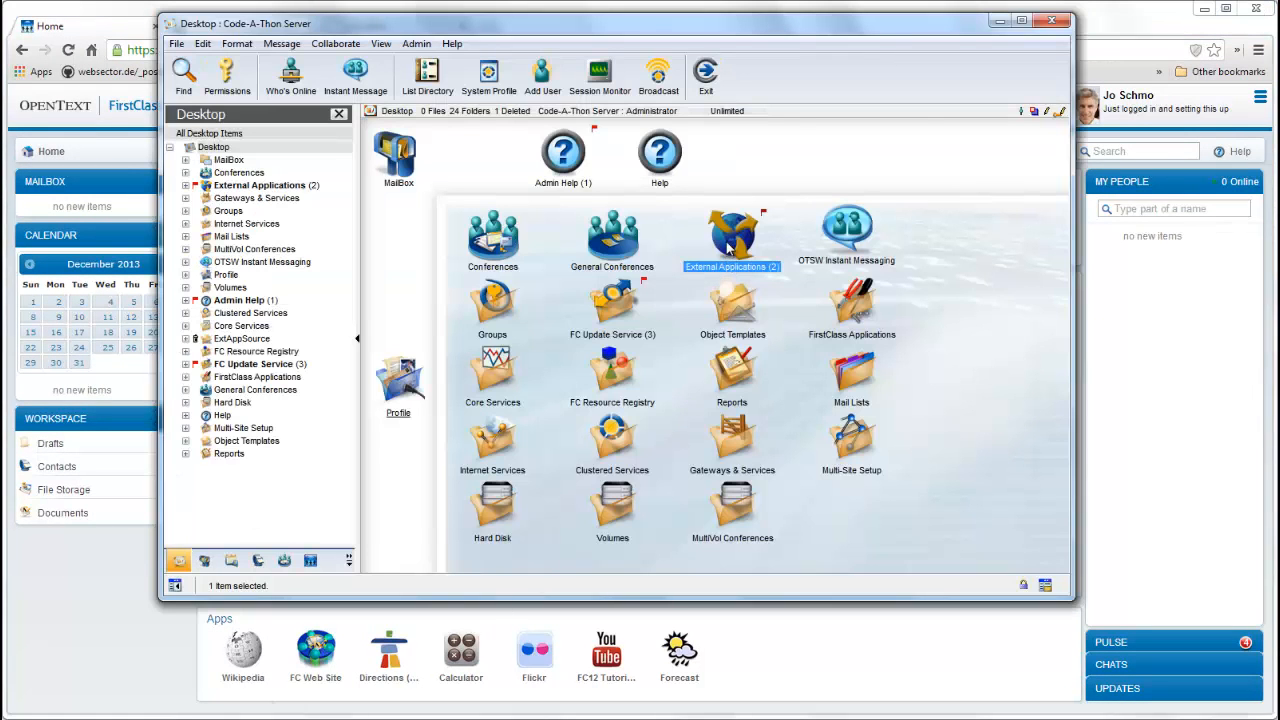
double_click(726, 241)
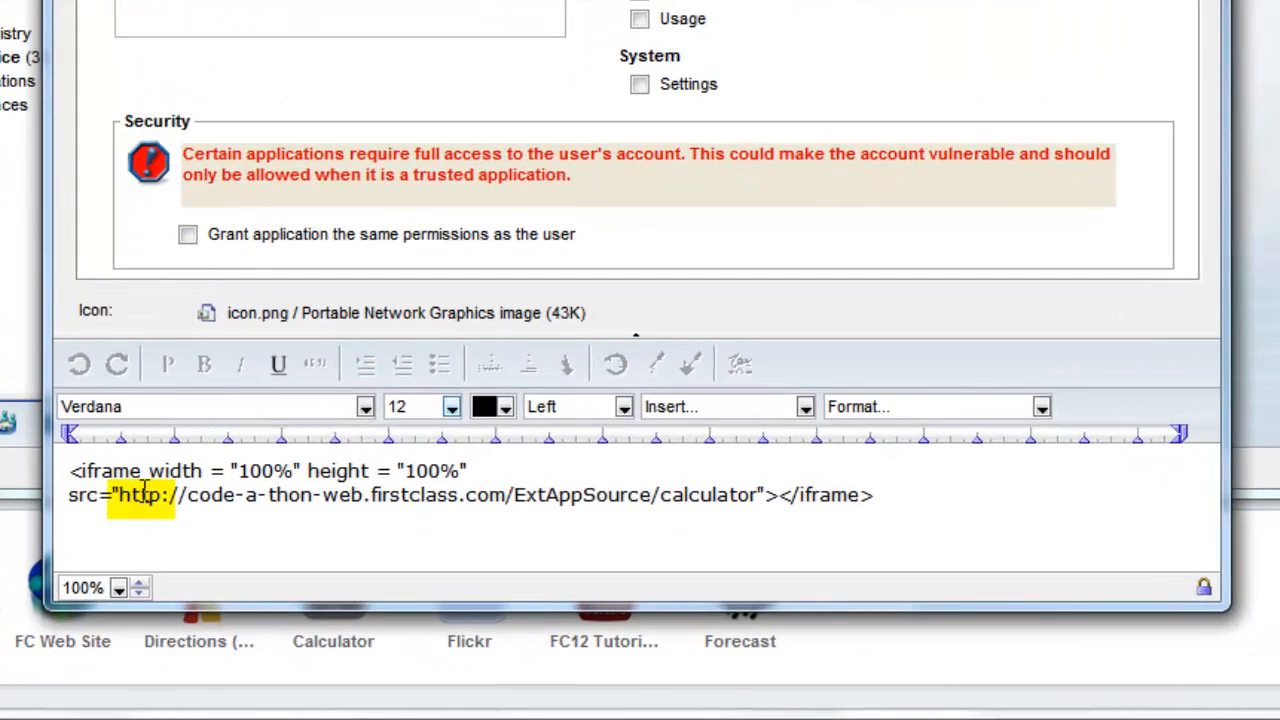
left_click(162, 497)
type("s")
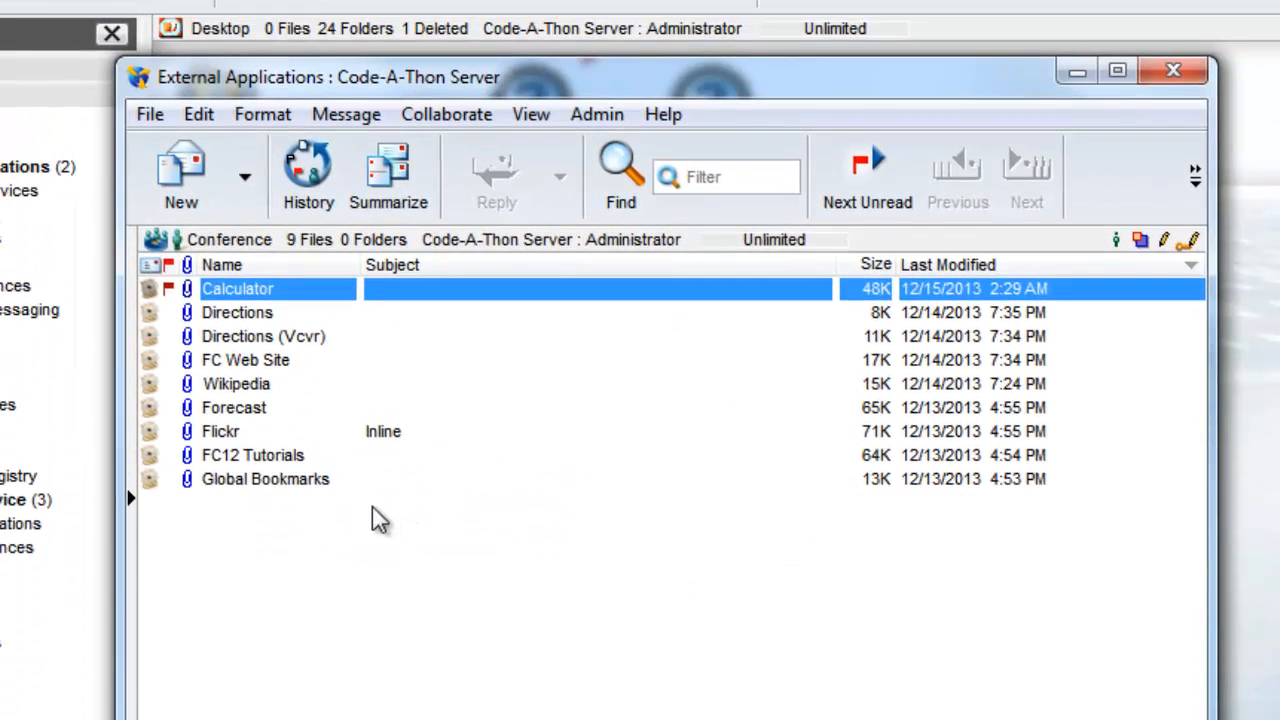
- Open the Wikipedia entry in External Applications, preview its icon image, and close the preview
left_click(230, 362)
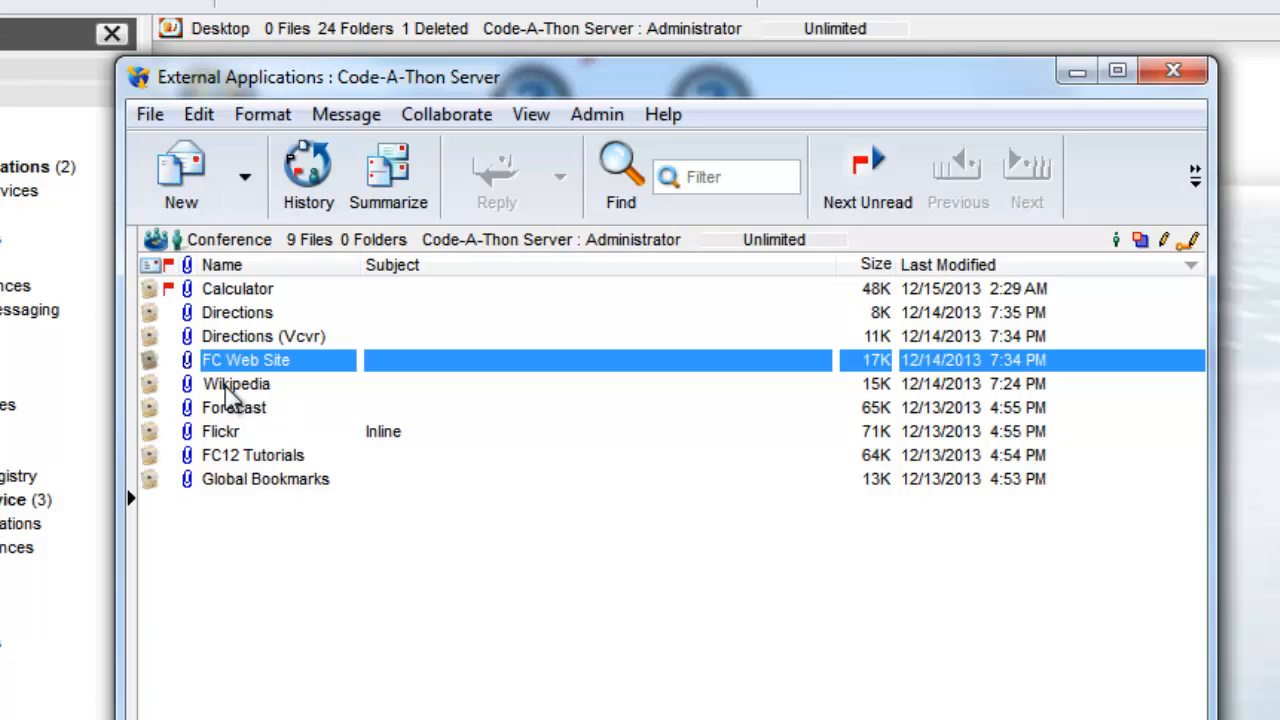
left_click(225, 386)
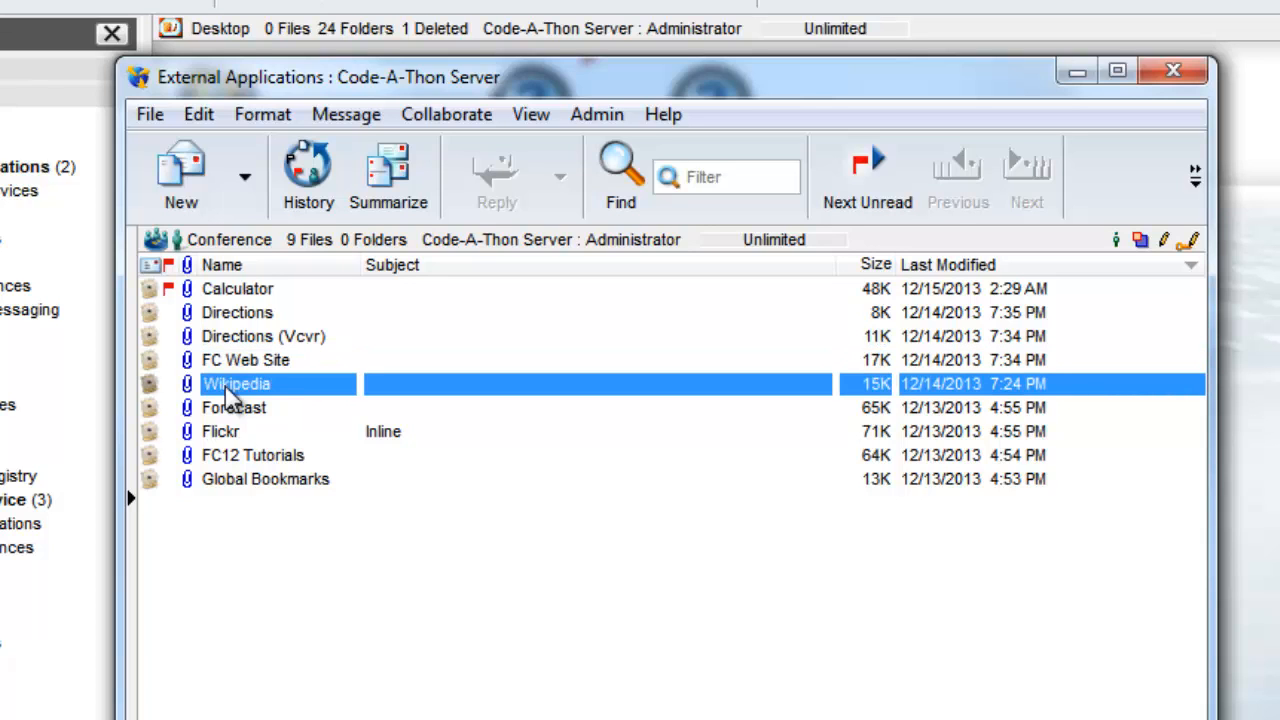
double_click(278, 384)
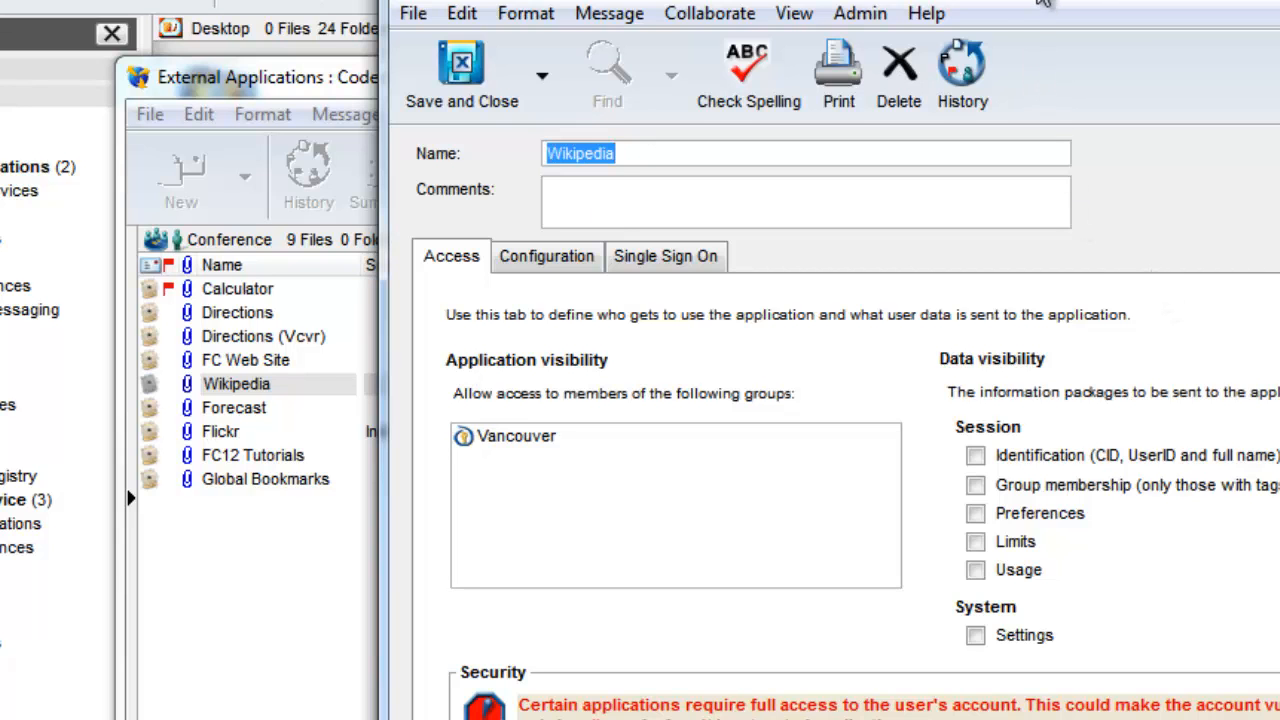
left_click_drag(1040, 1, 803, 0)
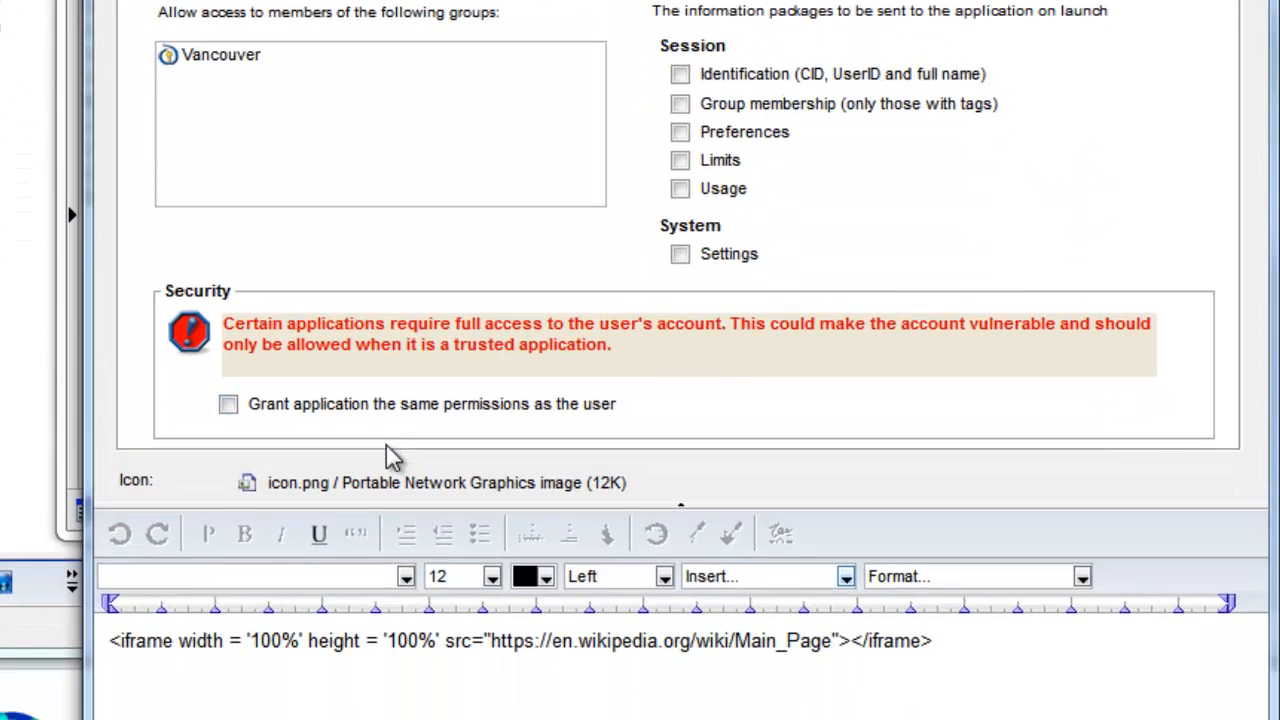
left_click(404, 484)
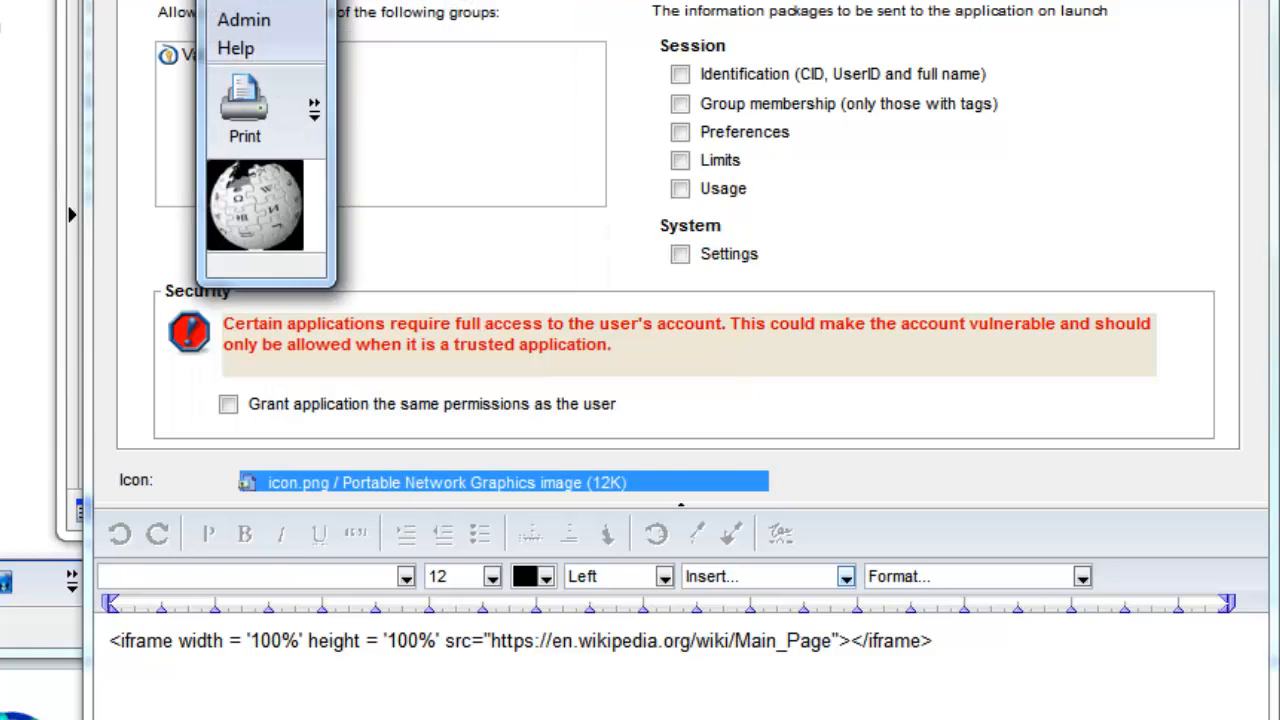
left_click(308, 1)
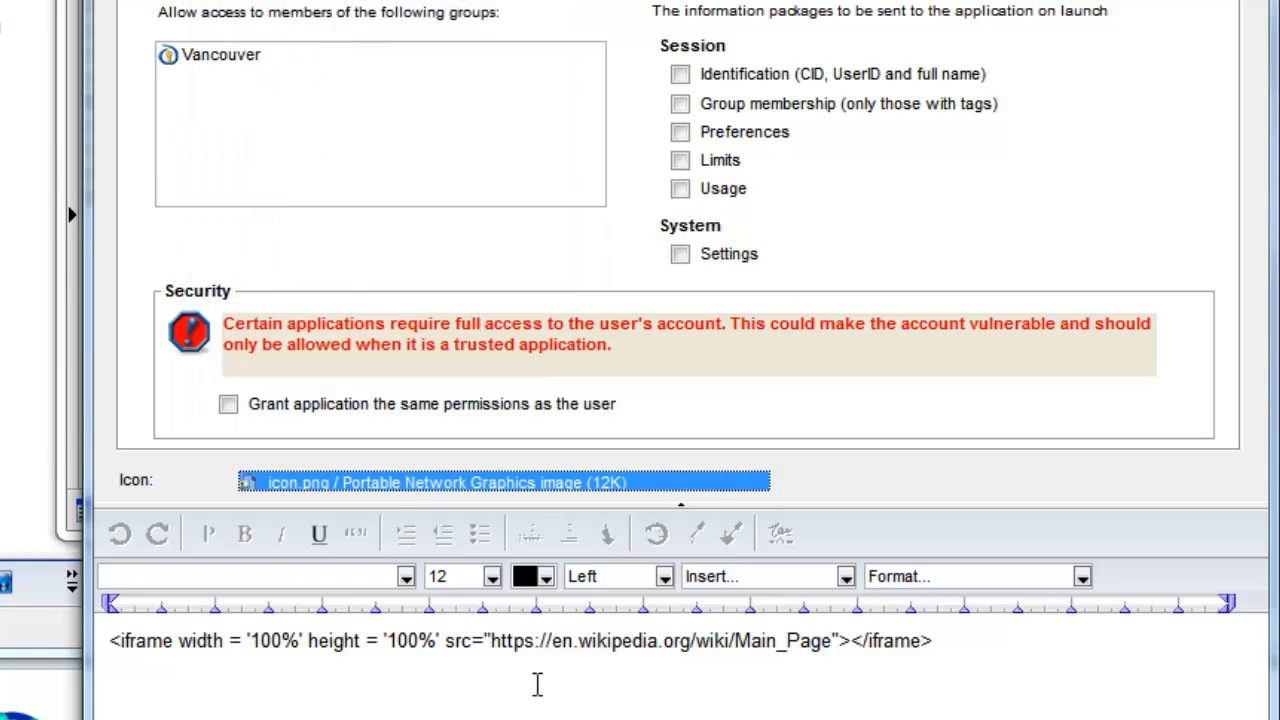
- Review the Wikipedia entry's iframe source URL and display configuration, and save and close the entry
left_click_drag(491, 641, 820, 646)
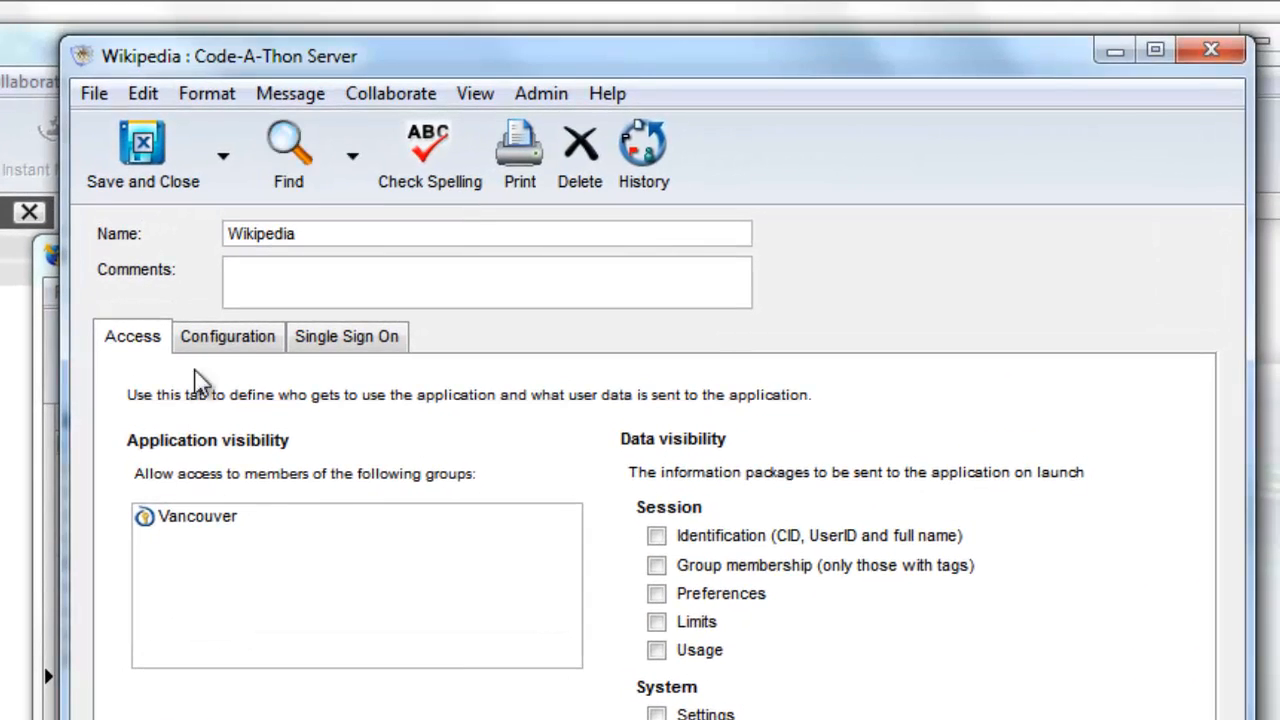
left_click(222, 347)
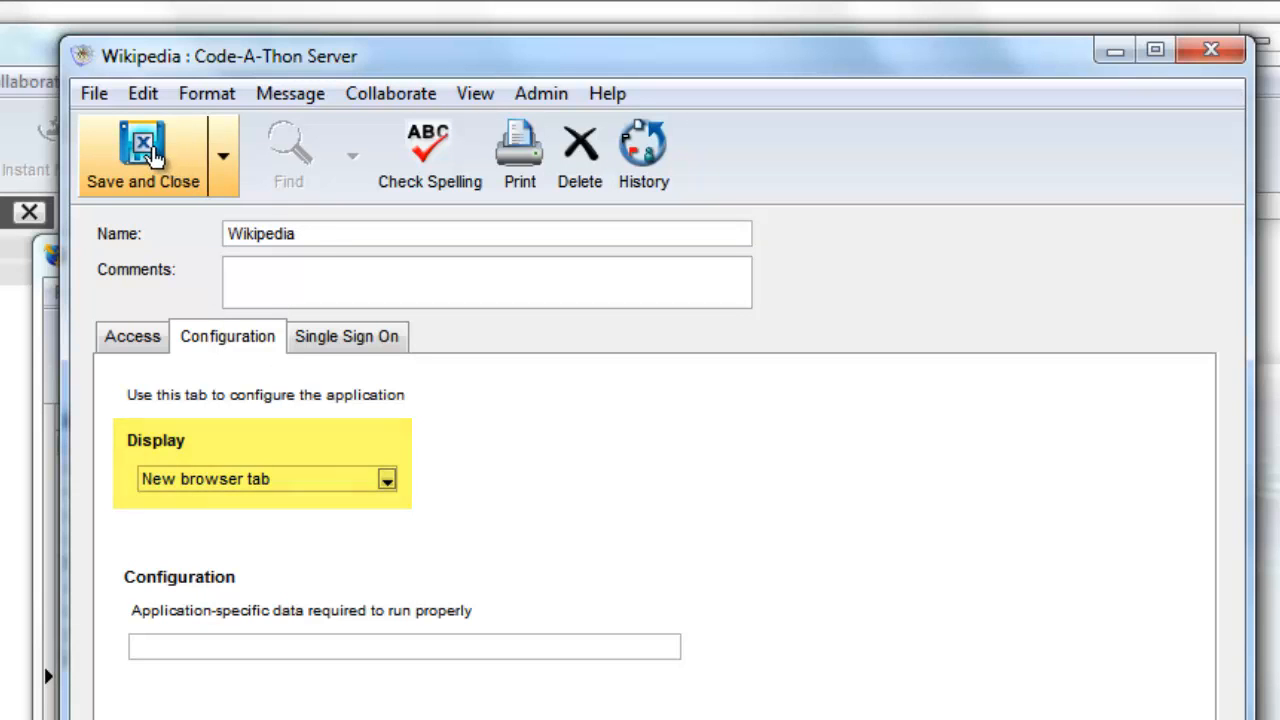
left_click(148, 155)
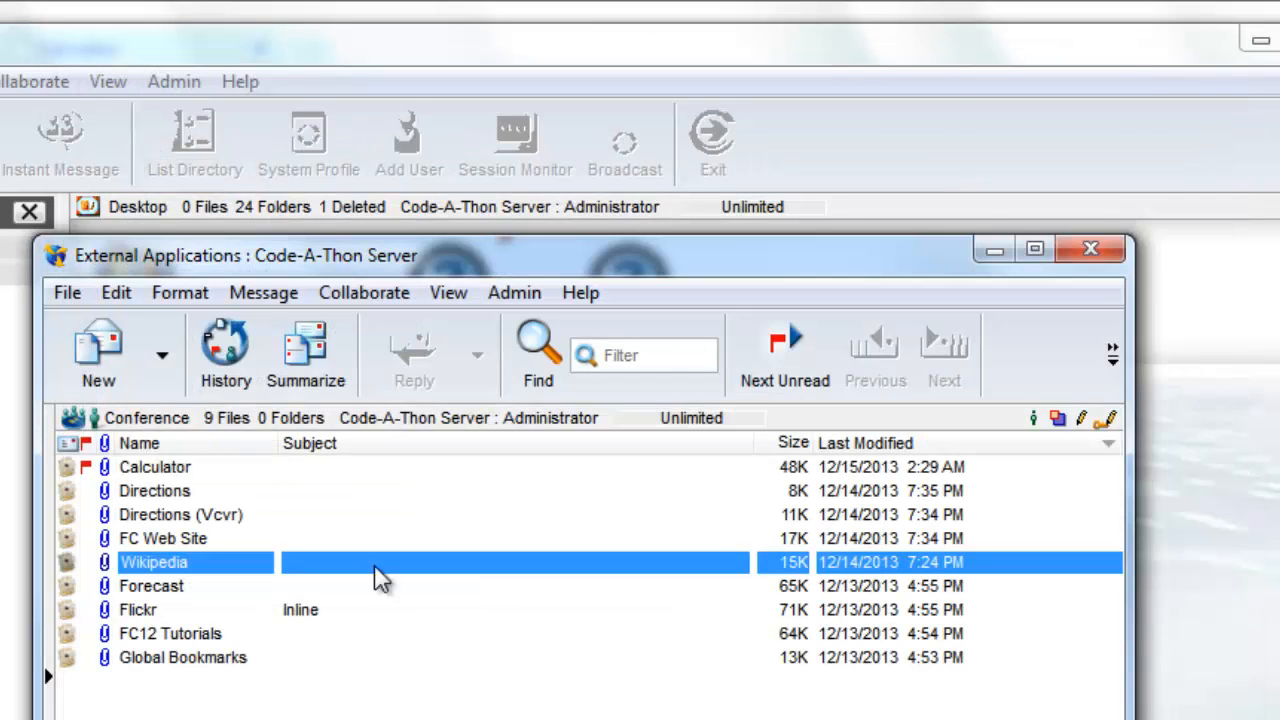
- Open the FC Web Site entry and examine its icon image, iframe source URL, and display configuration
double_click(160, 538)
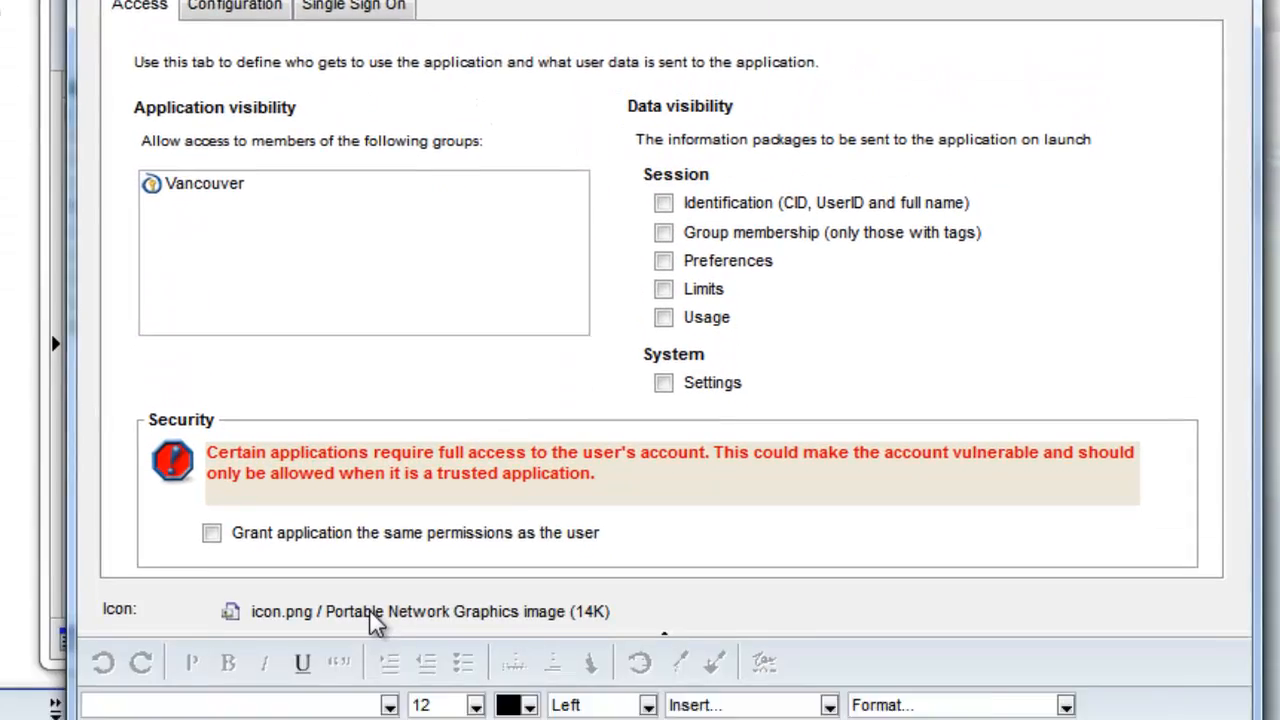
left_click(369, 613)
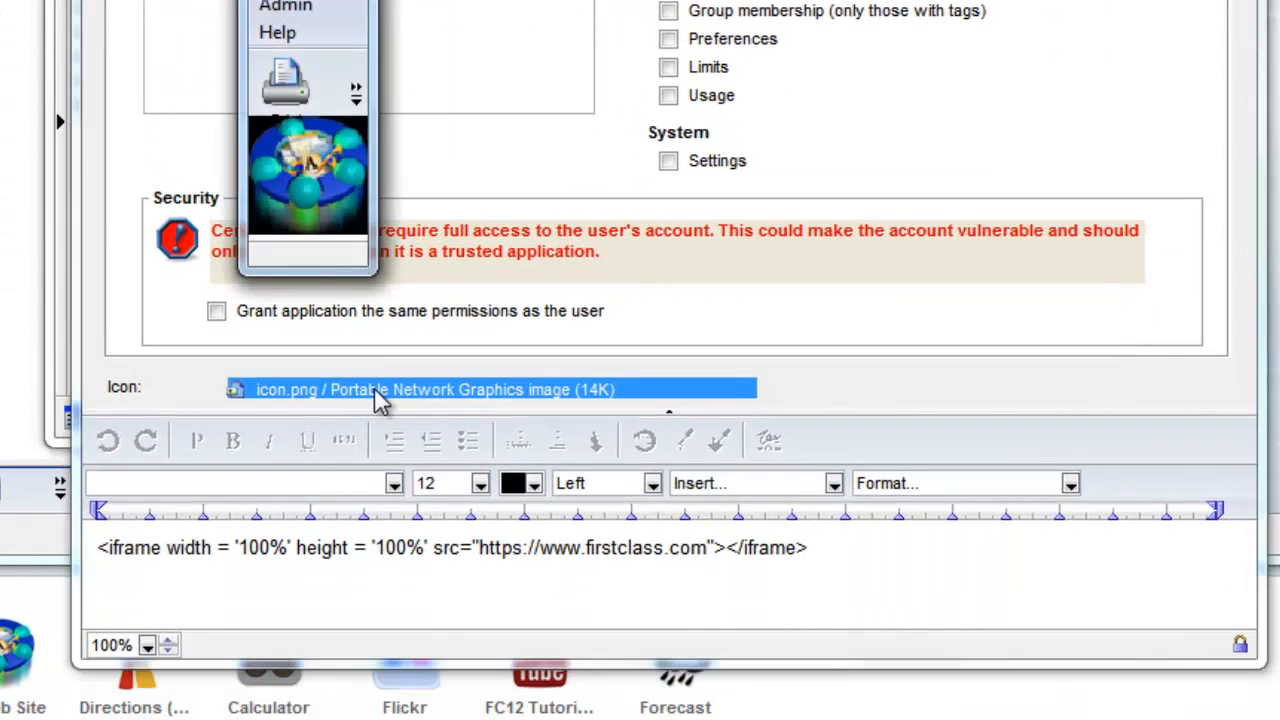
left_click(360, 2)
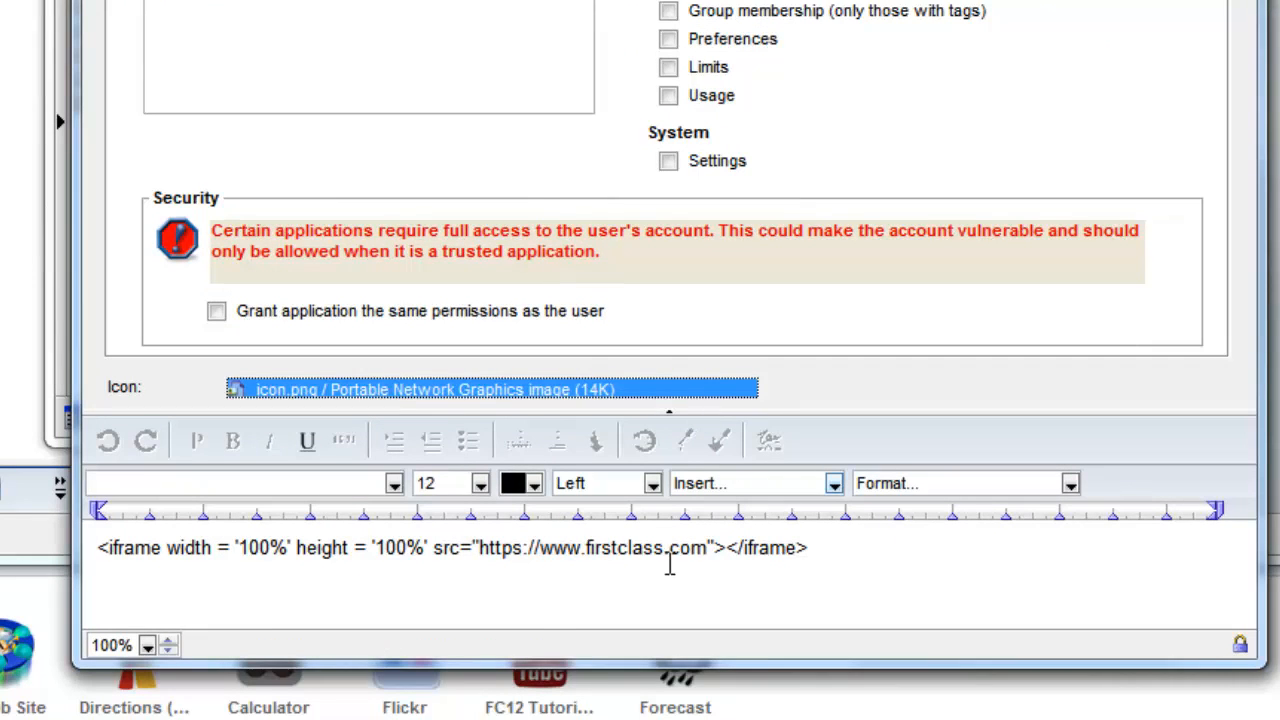
left_click_drag(706, 549, 479, 547)
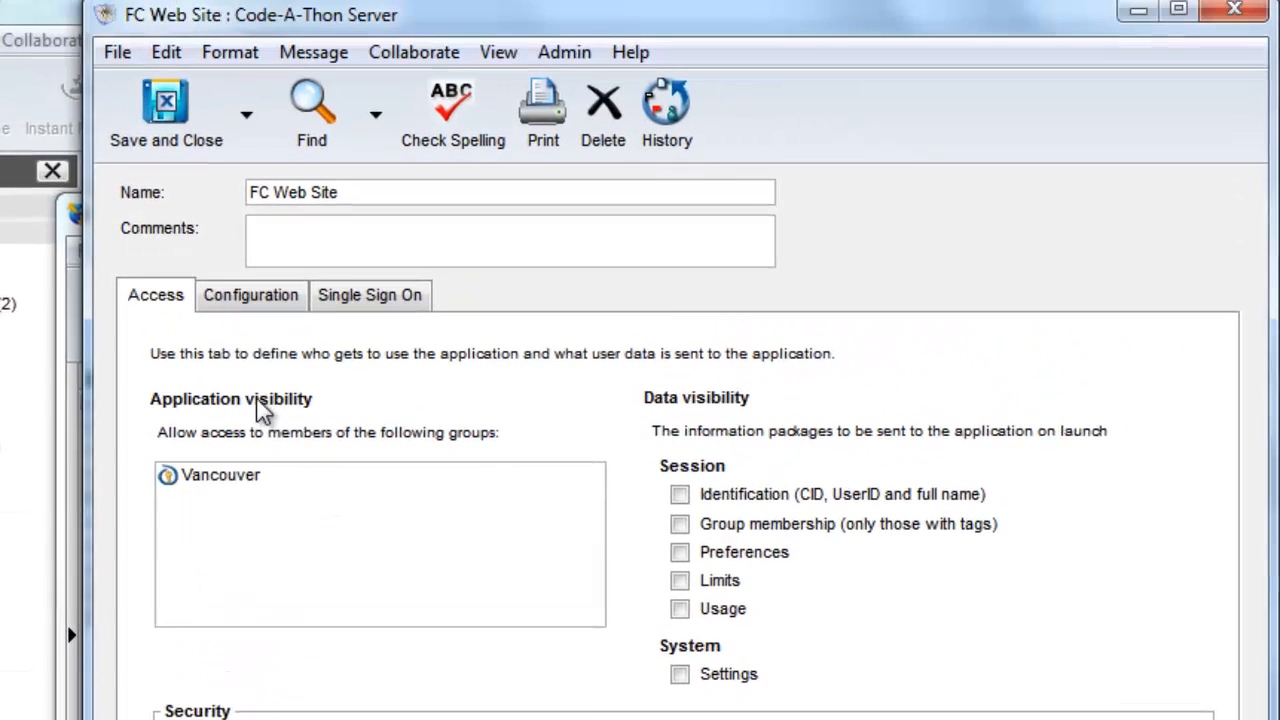
left_click(261, 322)
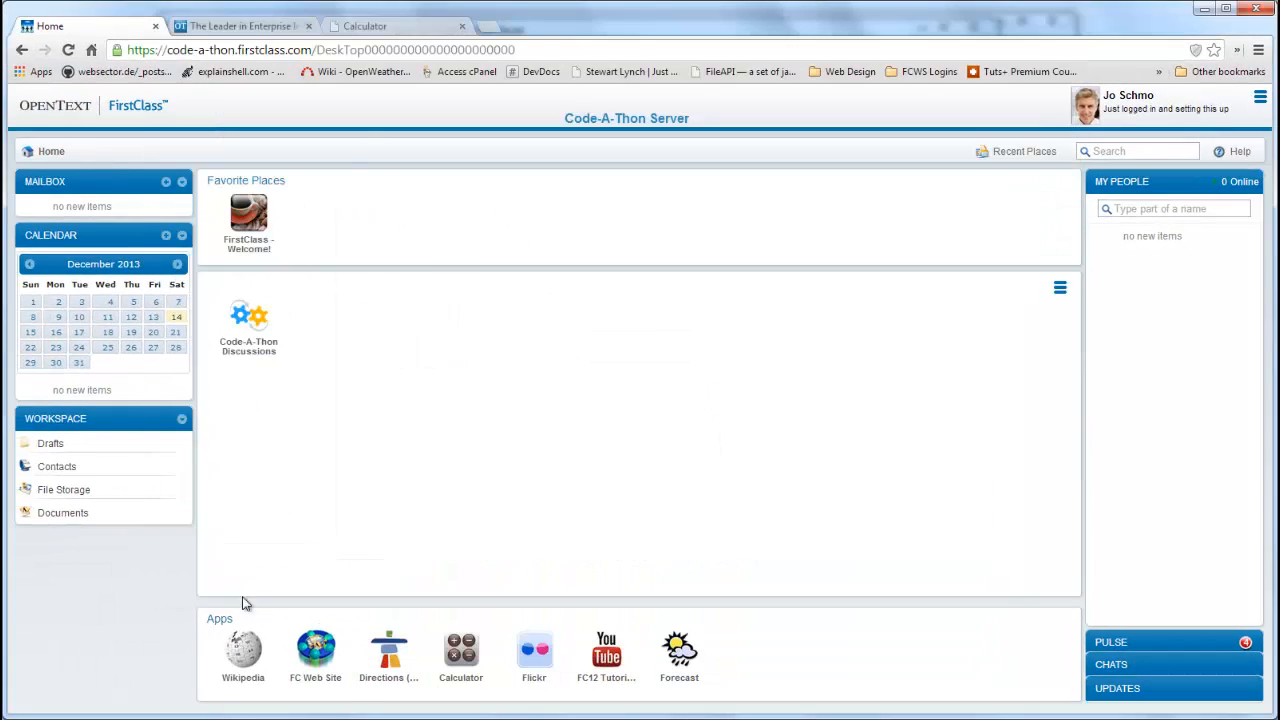
left_click(291, 25)
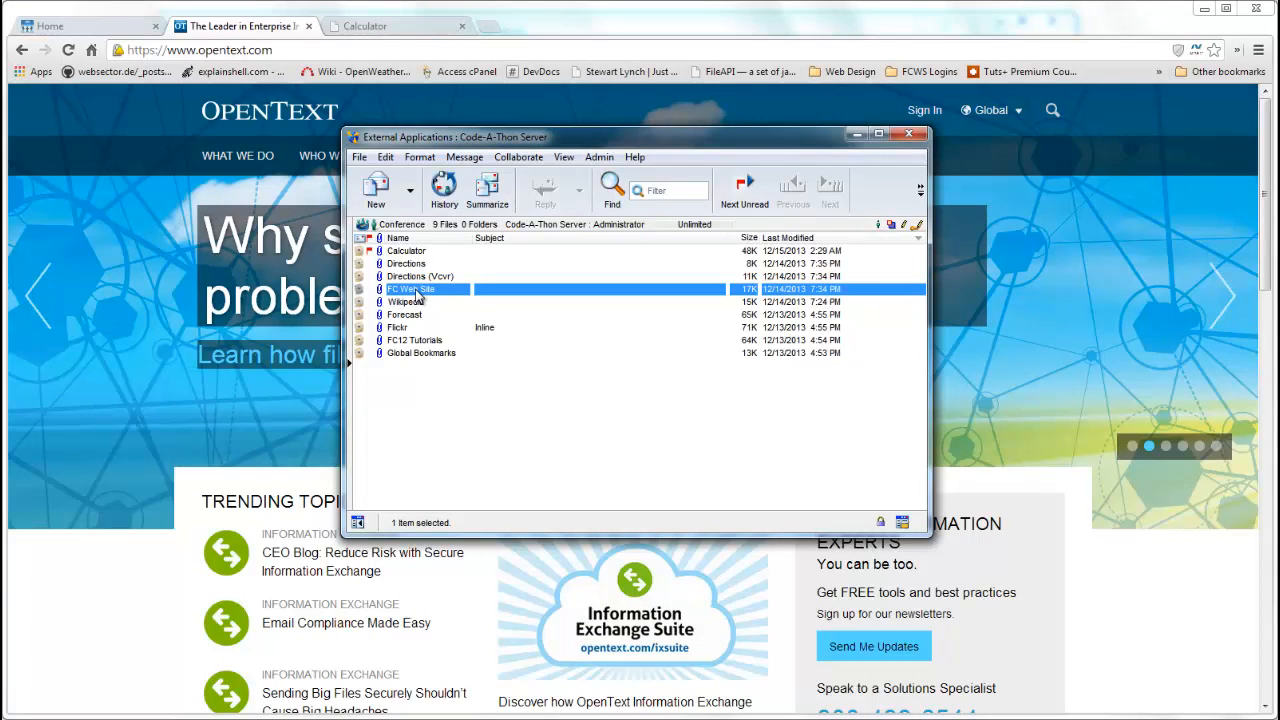
double_click(417, 290)
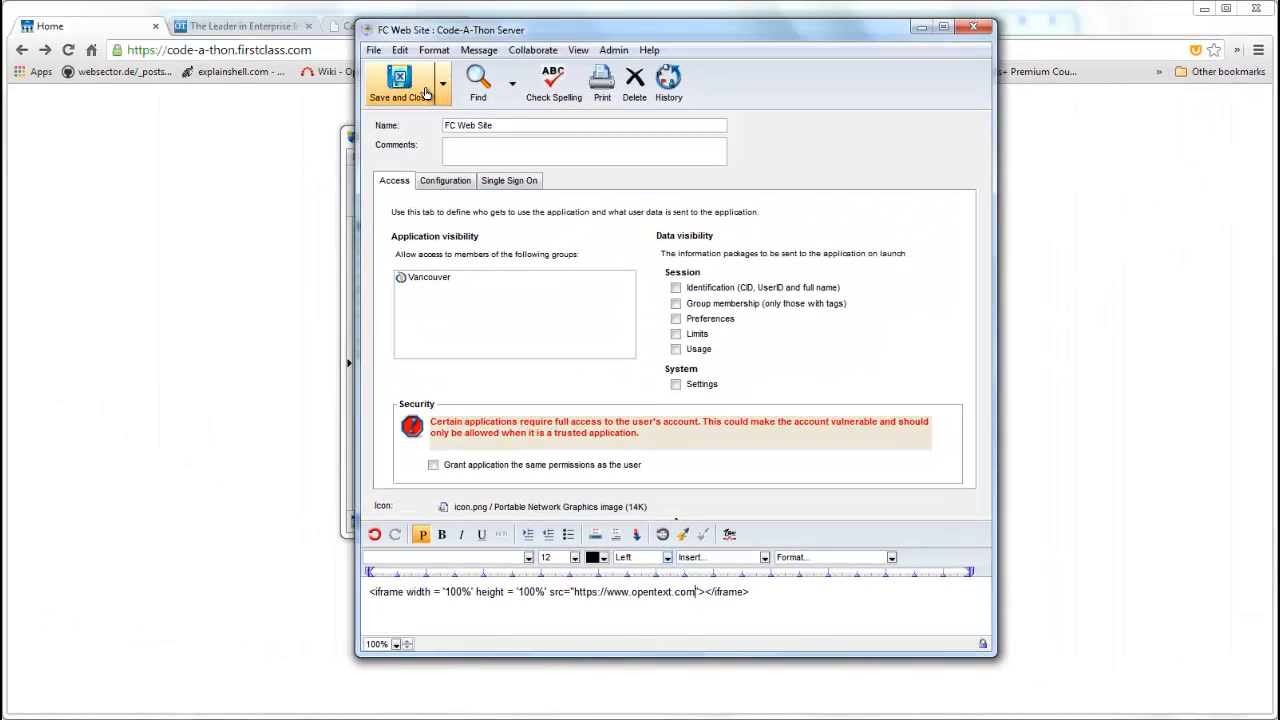
left_click(425, 93)
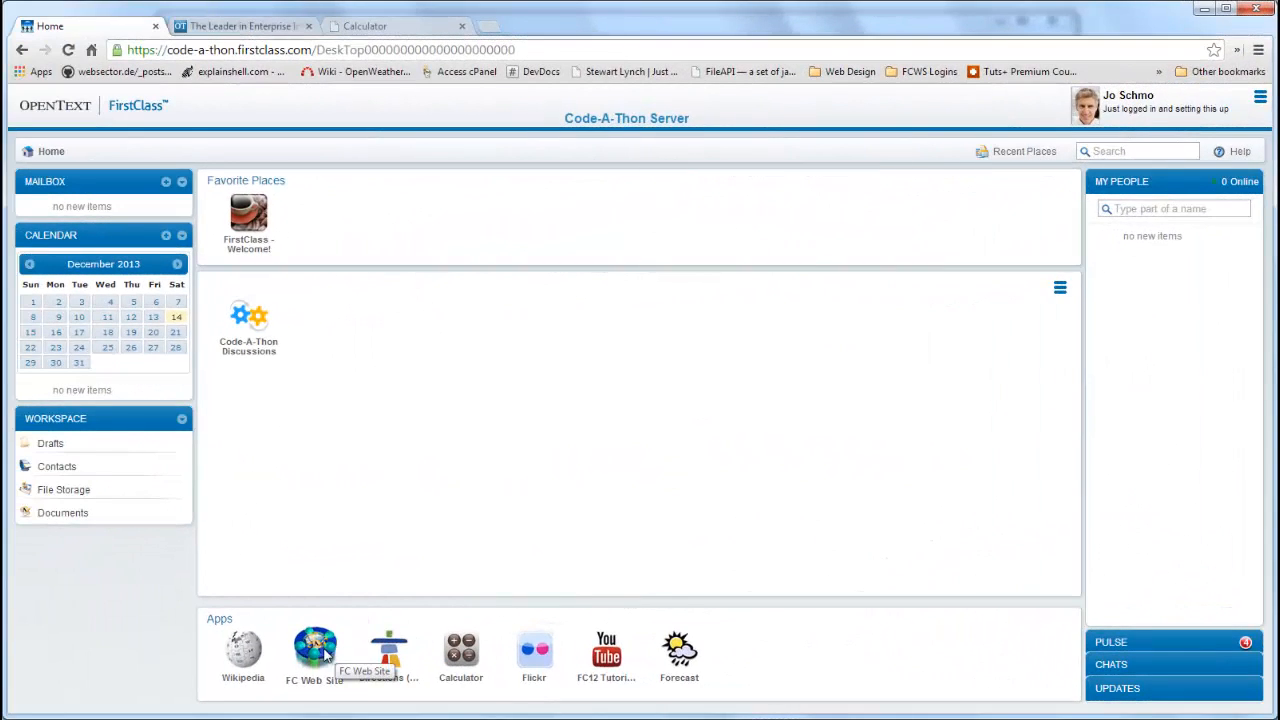
- Launch the FC Web Site app from the browser home page, inspect its errors in the developer console, and return home
left_click(322, 655)
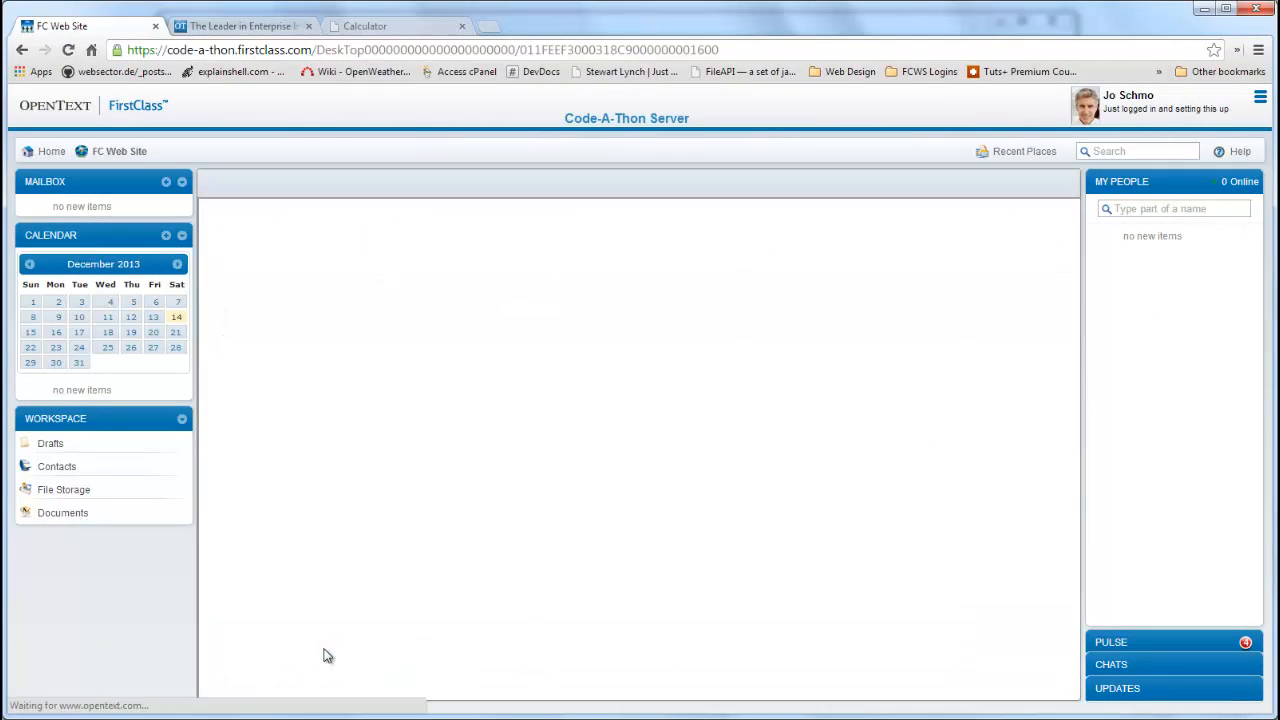
right_click(402, 365)
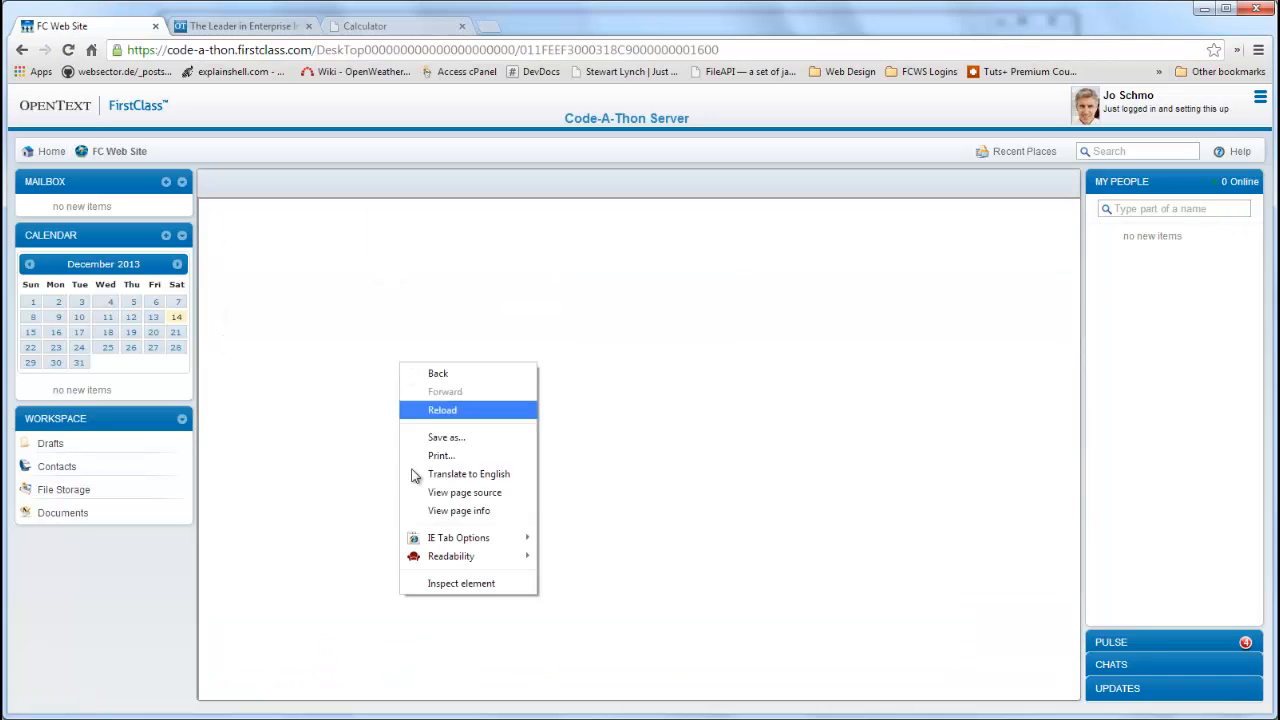
left_click(476, 583)
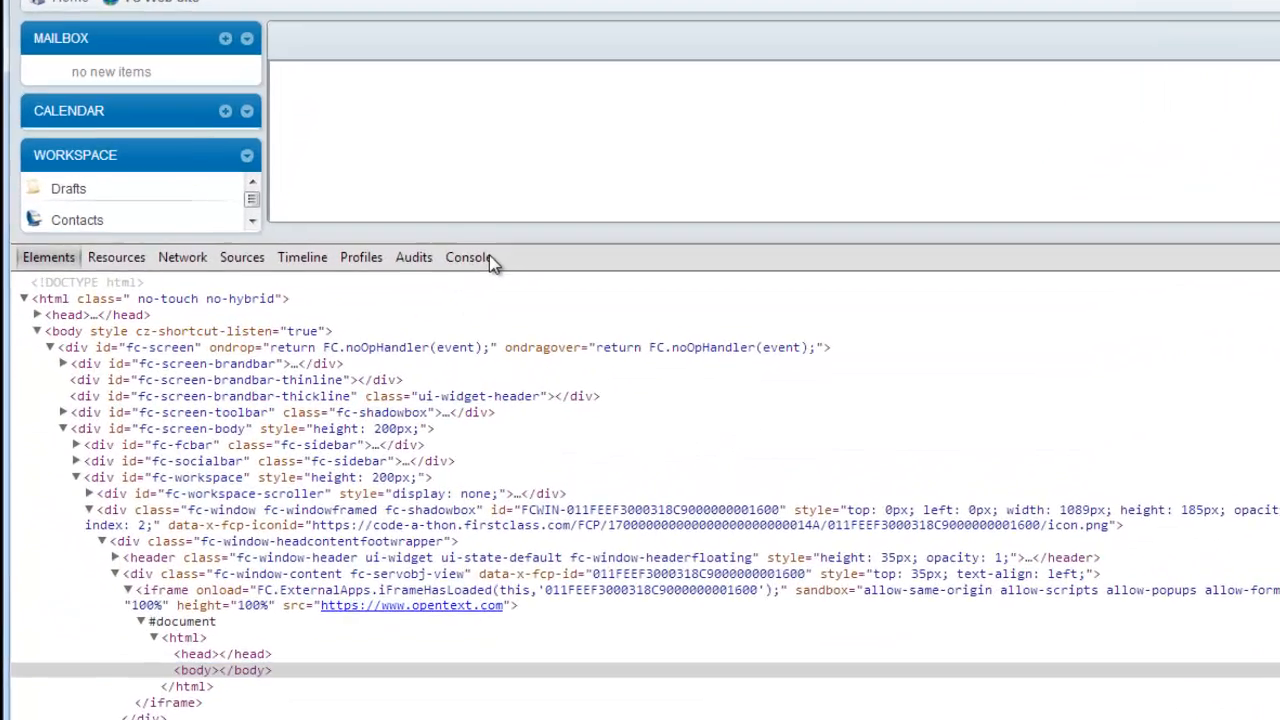
left_click(352, 344)
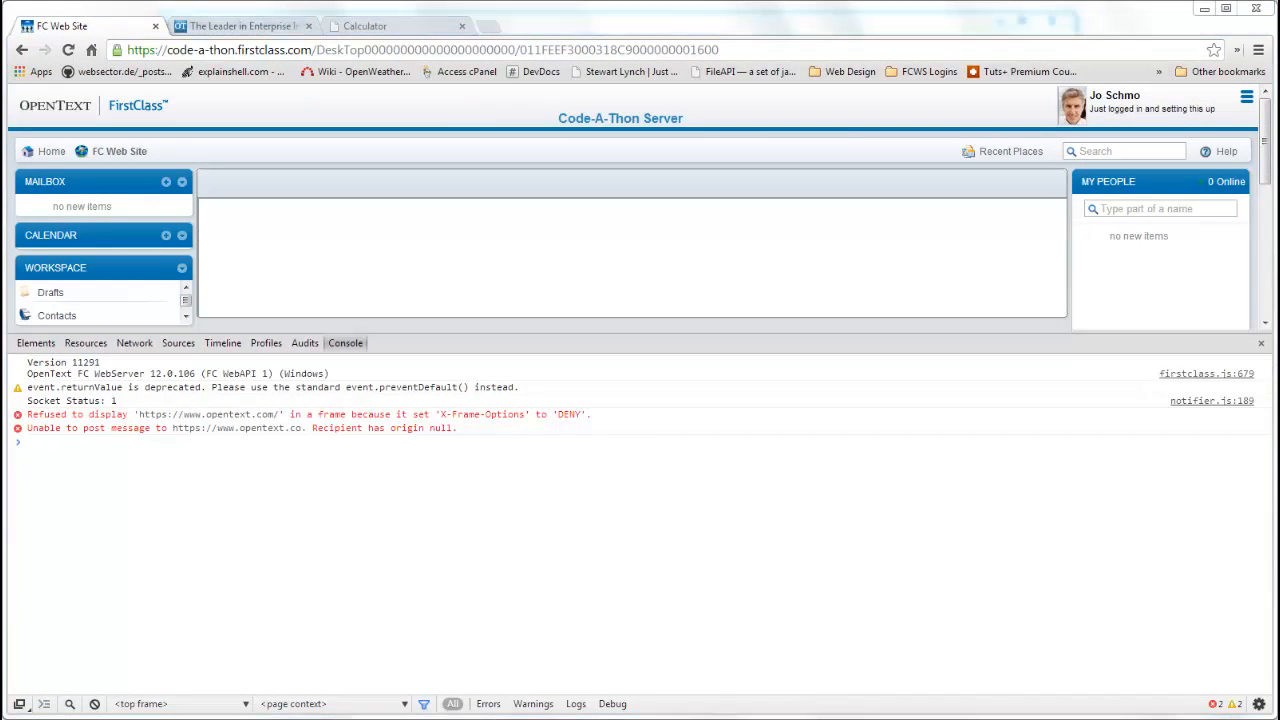
left_click(1260, 343)
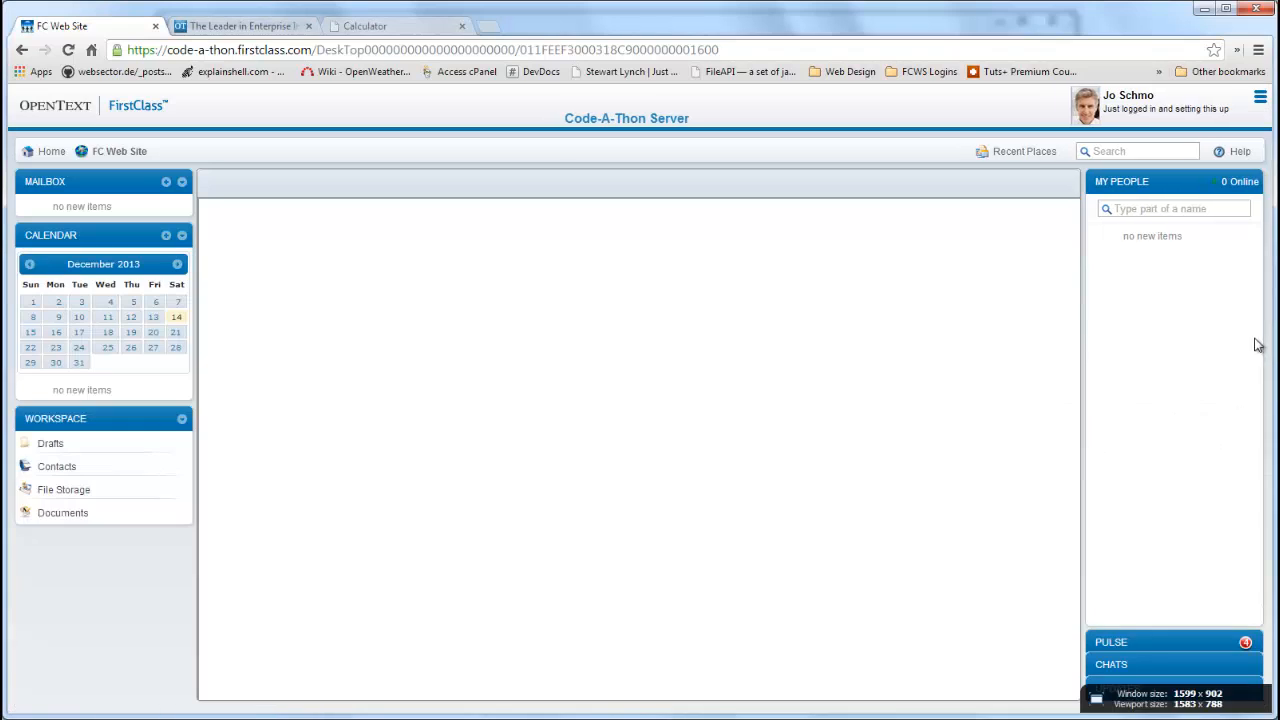
left_click(52, 151)
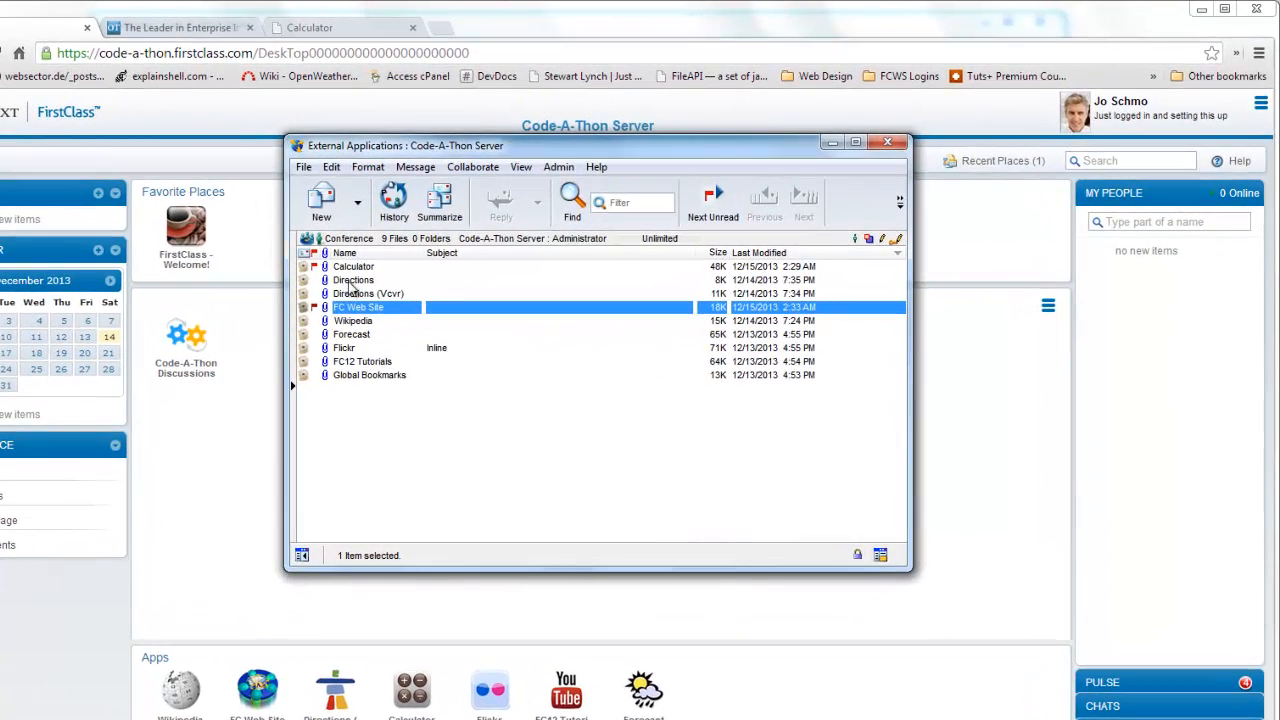
- Open the Directions and Directions (Vcvr) entries together for comparison and close the External Applications list
double_click(350, 282)
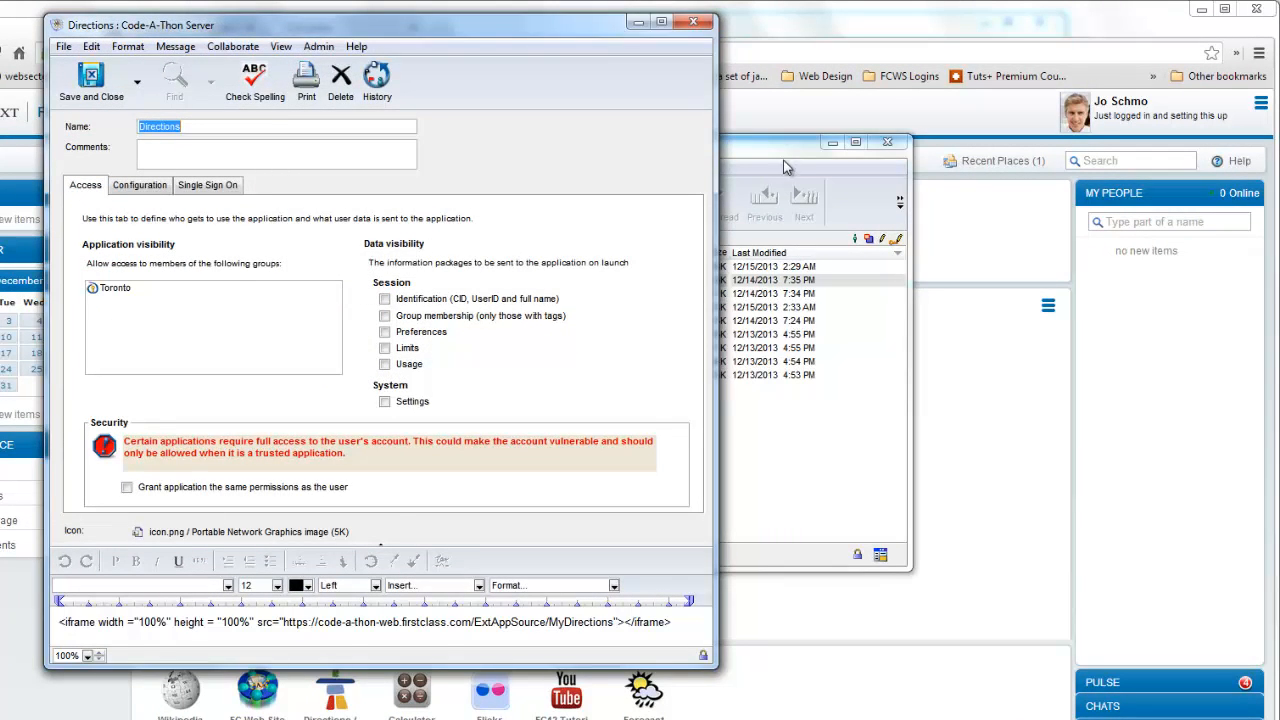
left_click(785, 167)
left_click(379, 296)
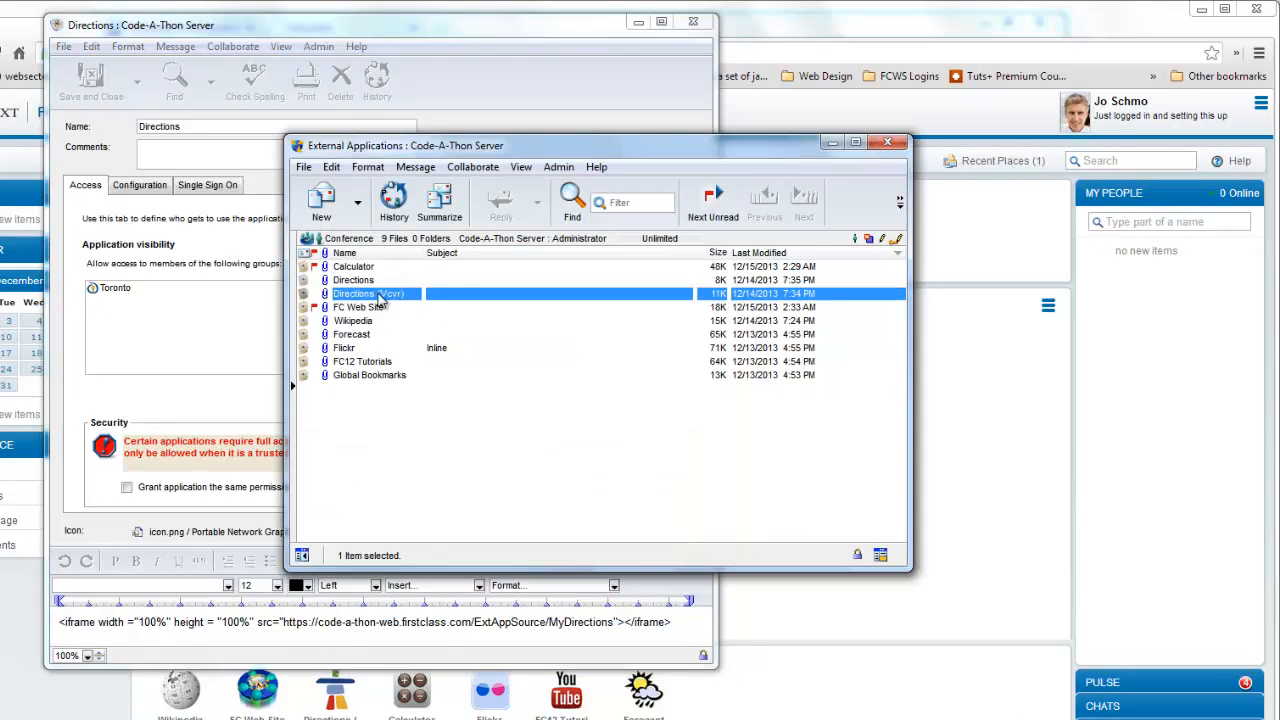
double_click(380, 297)
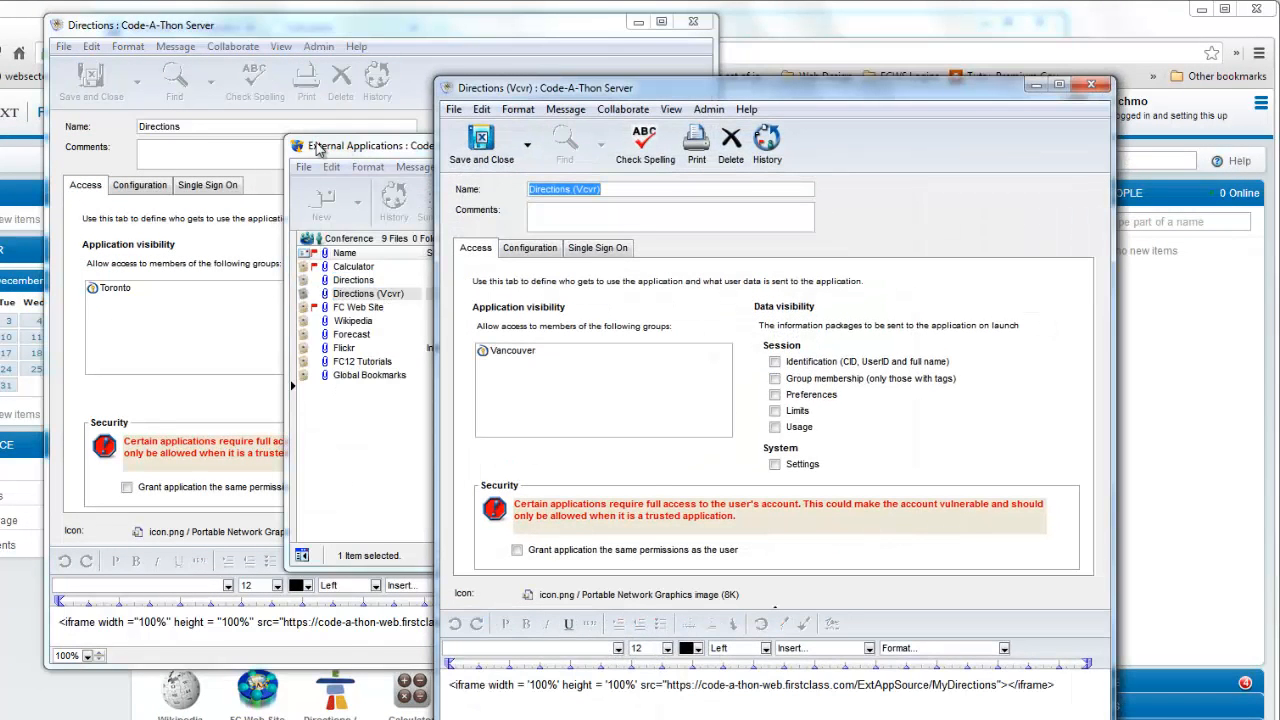
left_click(318, 150)
left_click(889, 147)
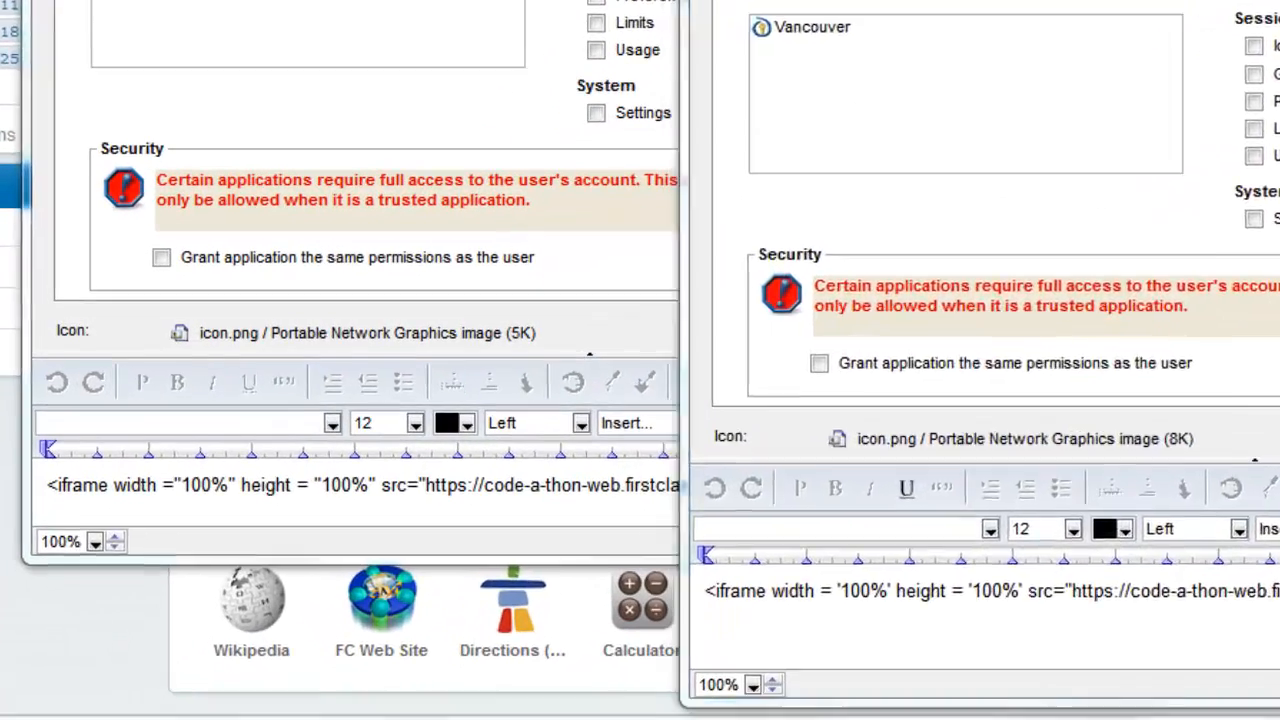
- Preview the icon images of the Directions and Directions (Vcvr) entries, close both previews, and leave the Vcvr entry's Usage option cleared
left_click(560, 27)
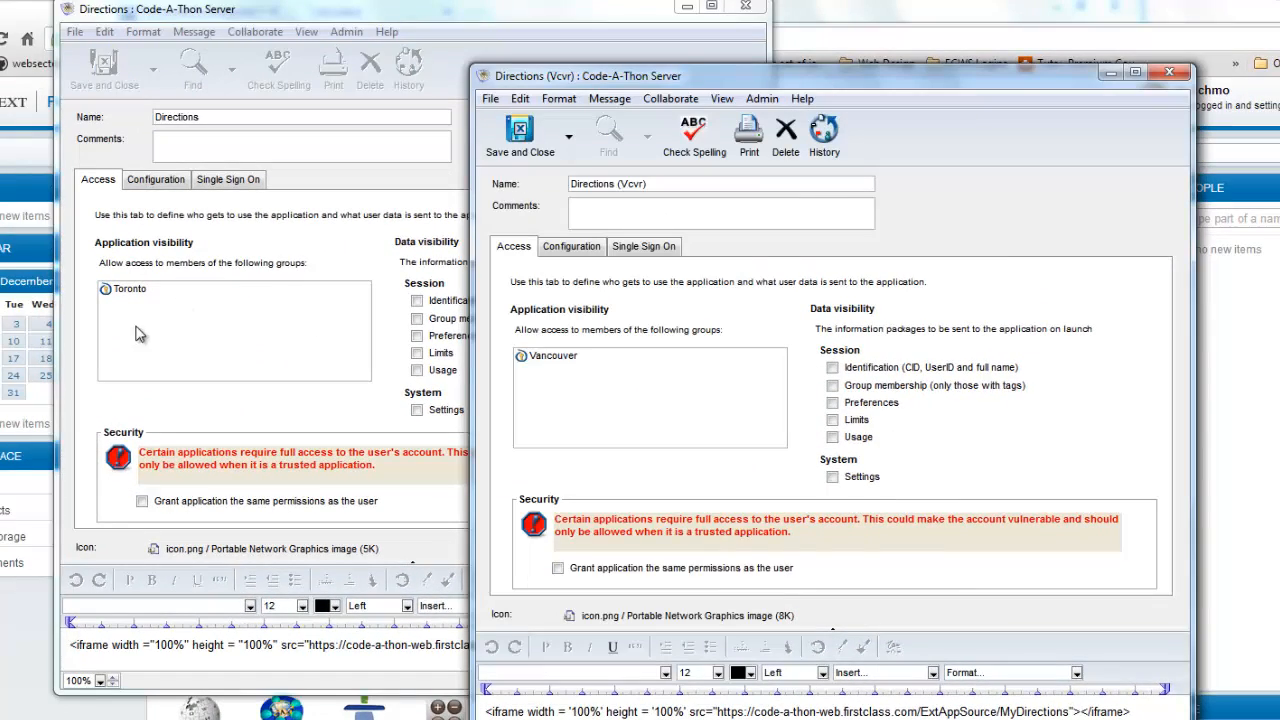
double_click(213, 552)
left_click(1049, 436)
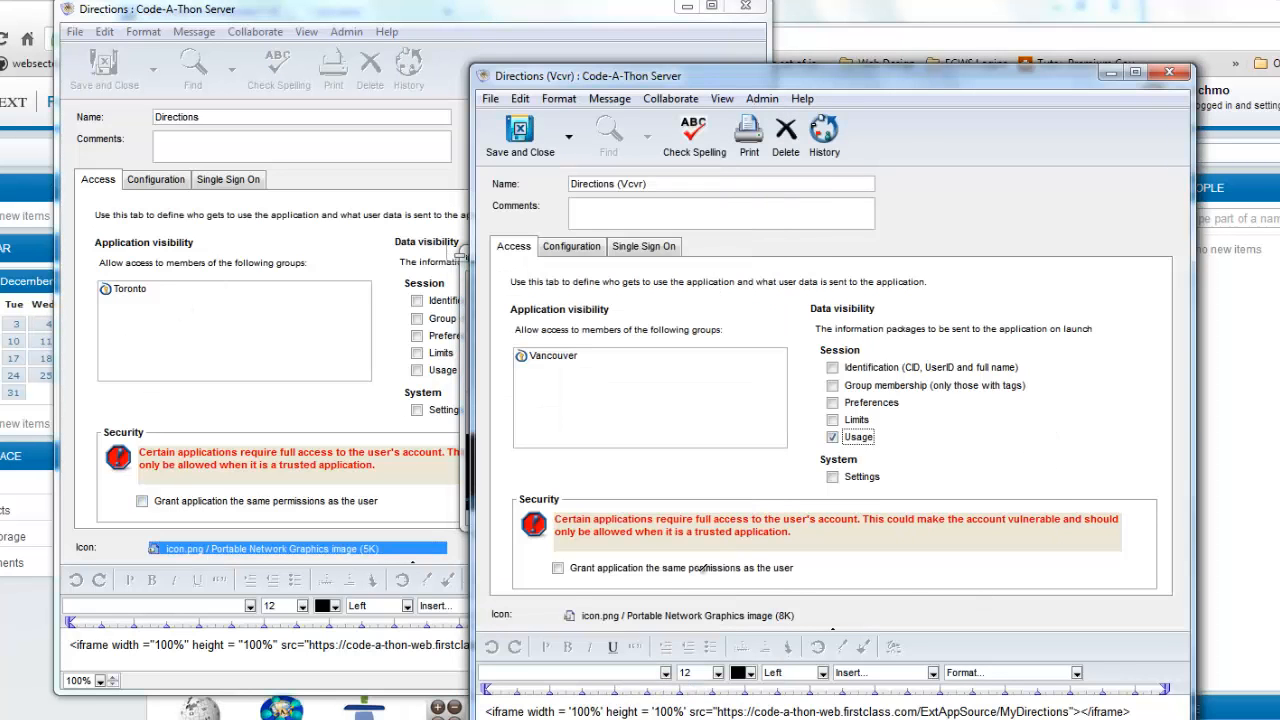
double_click(666, 617)
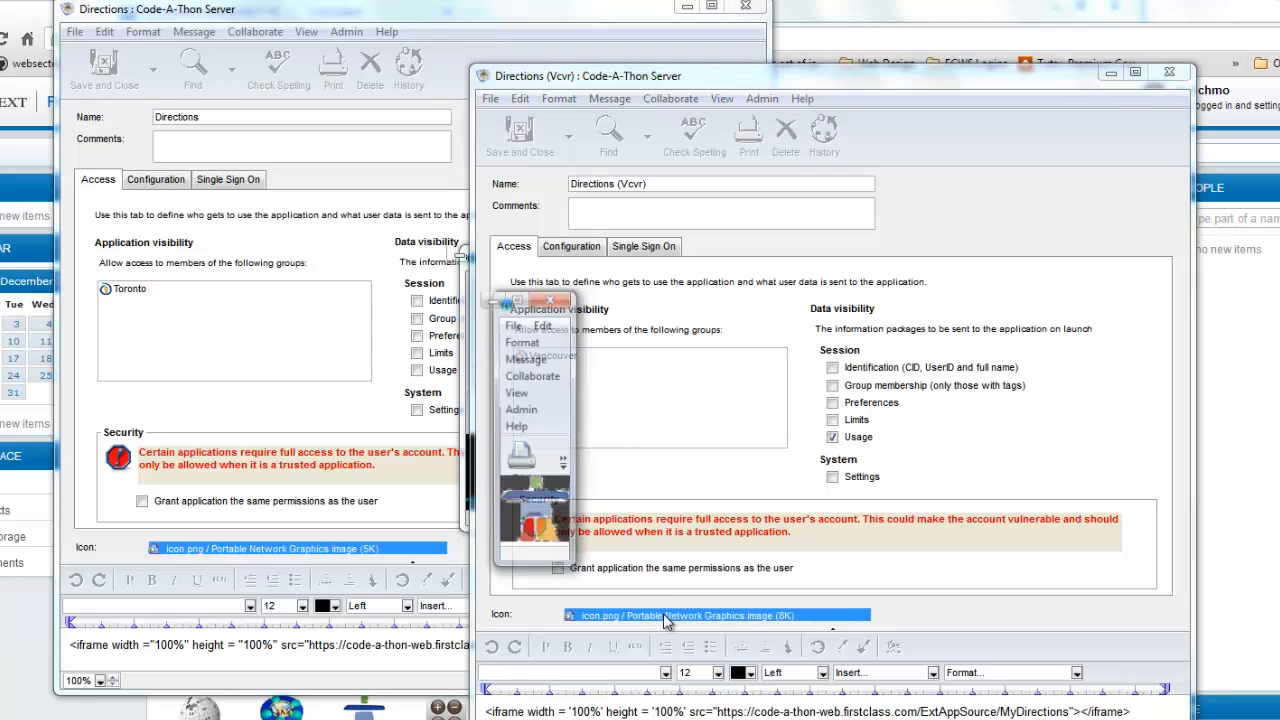
left_click(556, 303)
left_click(414, 494)
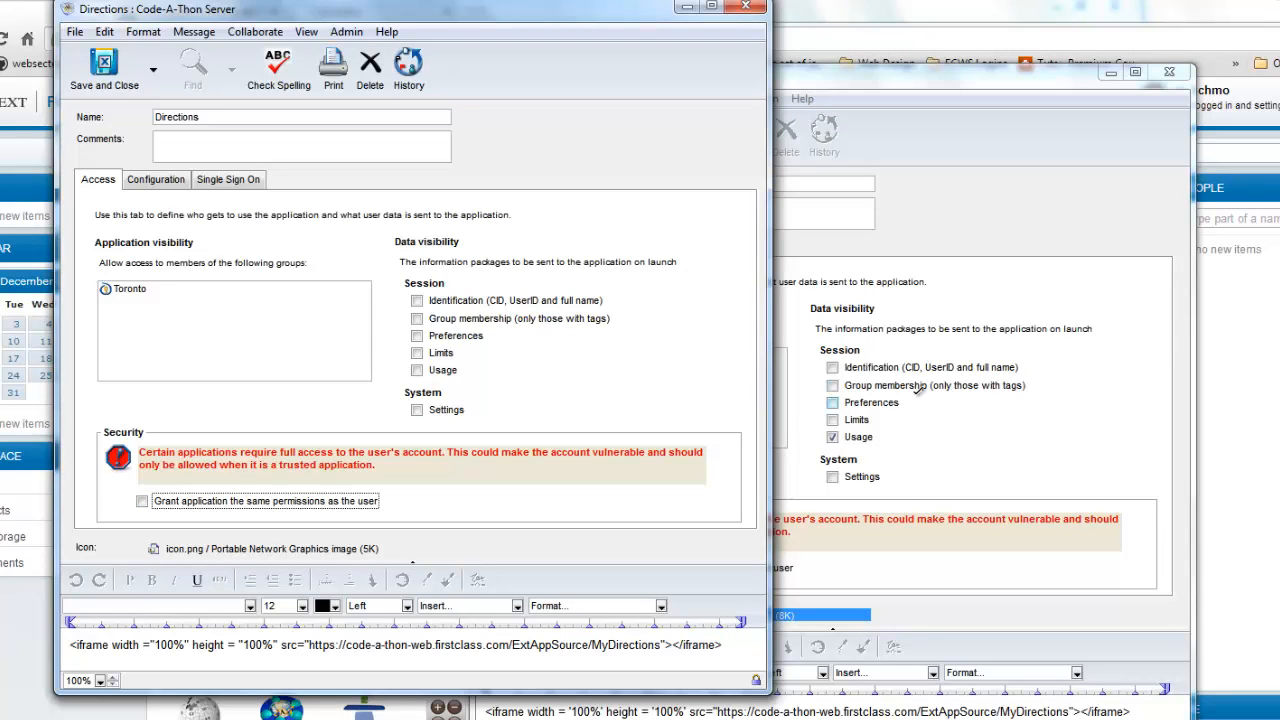
left_click(1045, 444)
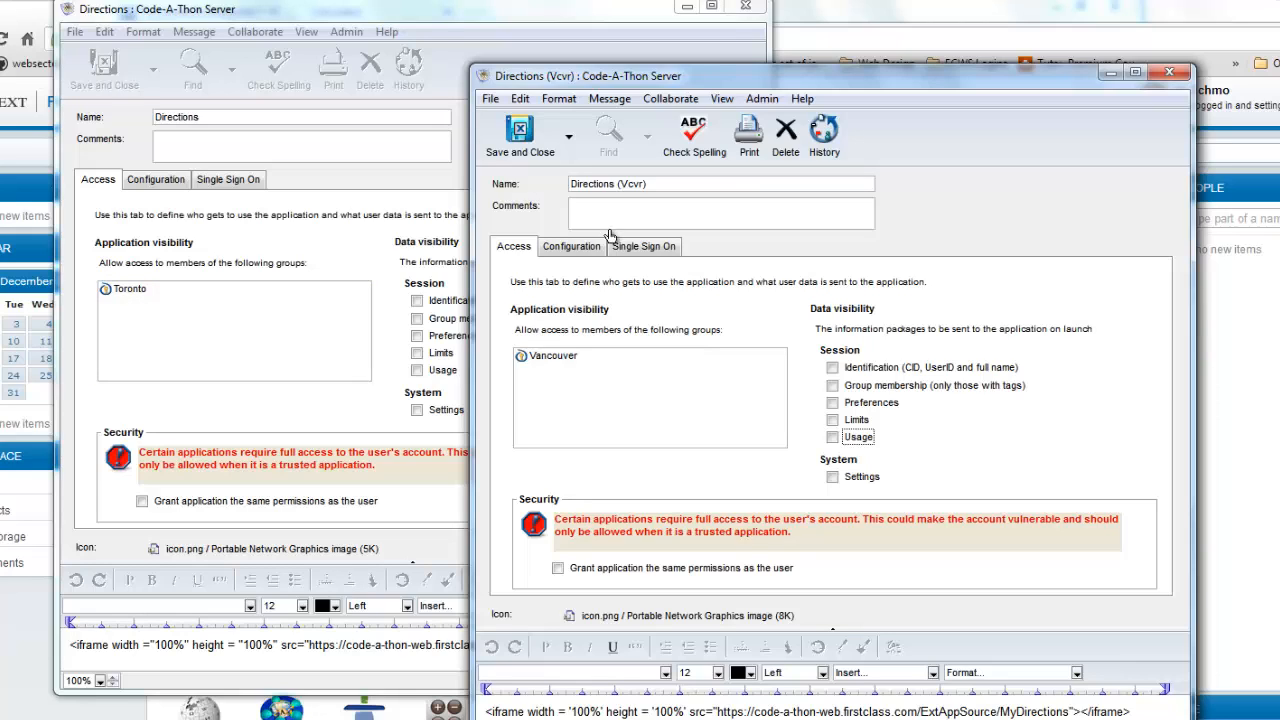
- Compare the display settings and application-specific configuration data of the Directions (Vcvr) and Directions entries
left_click(570, 247)
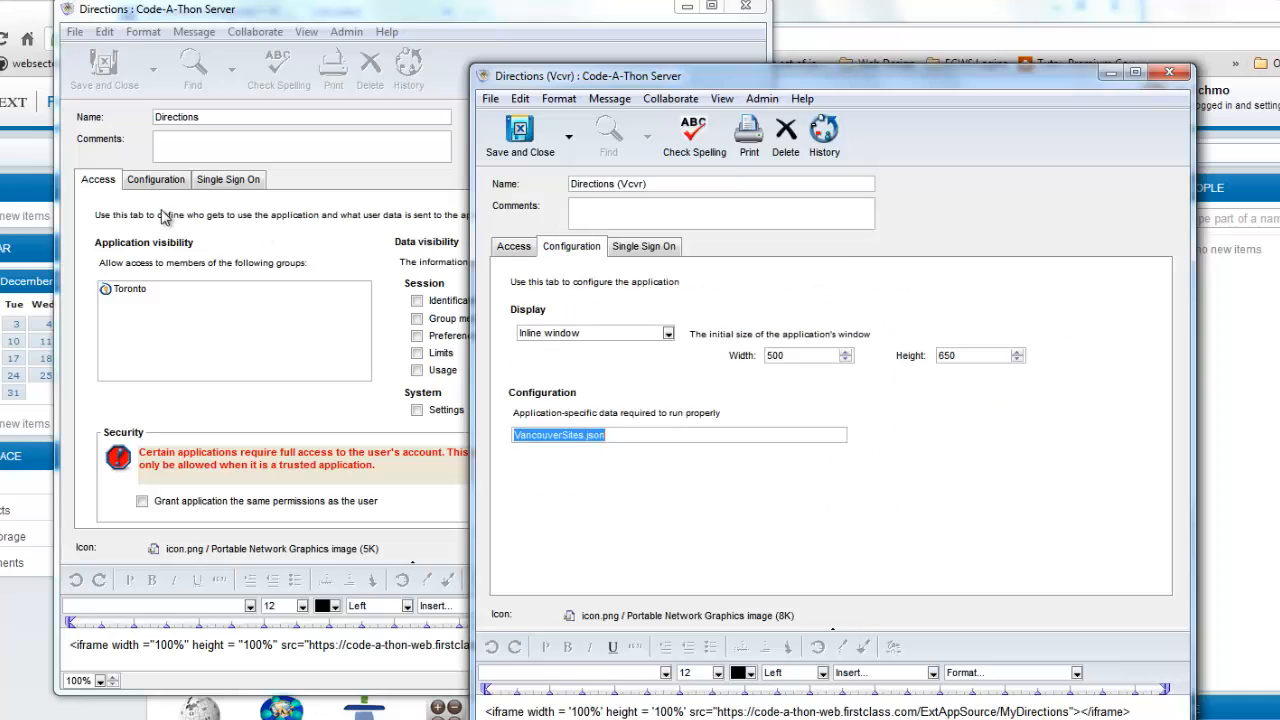
left_click(156, 180)
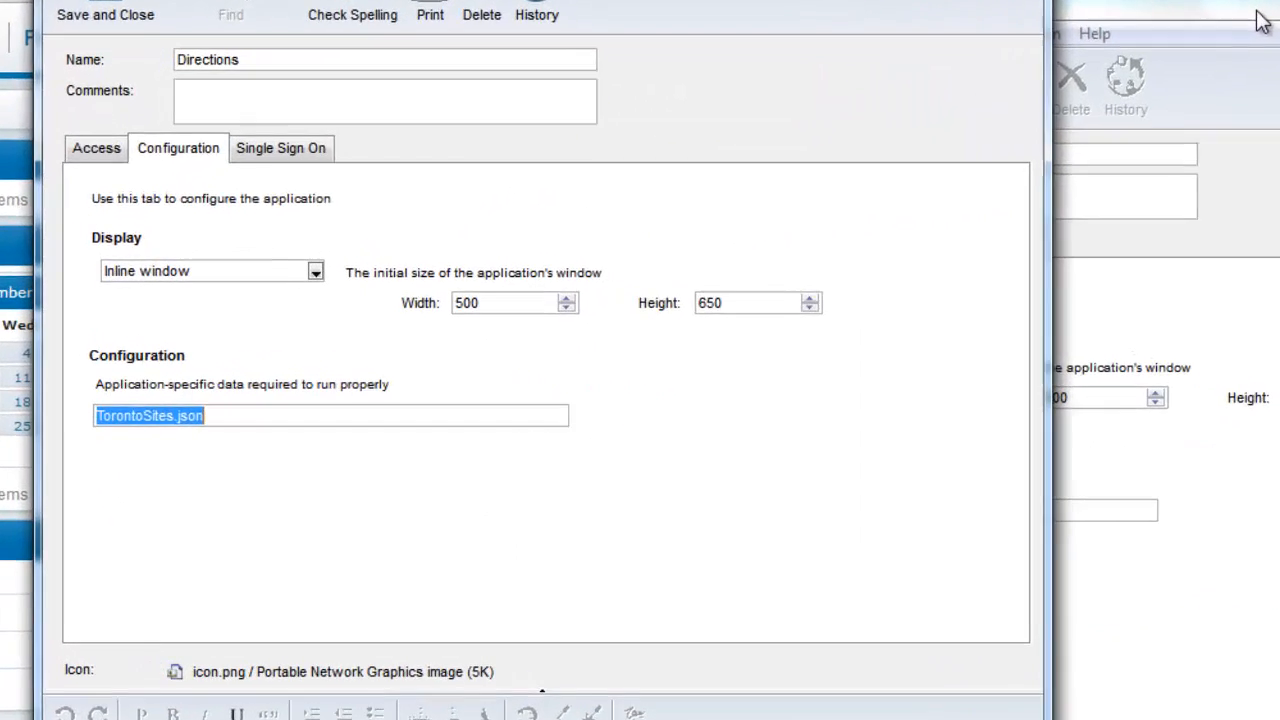
left_click(1024, 246)
left_click(984, 550)
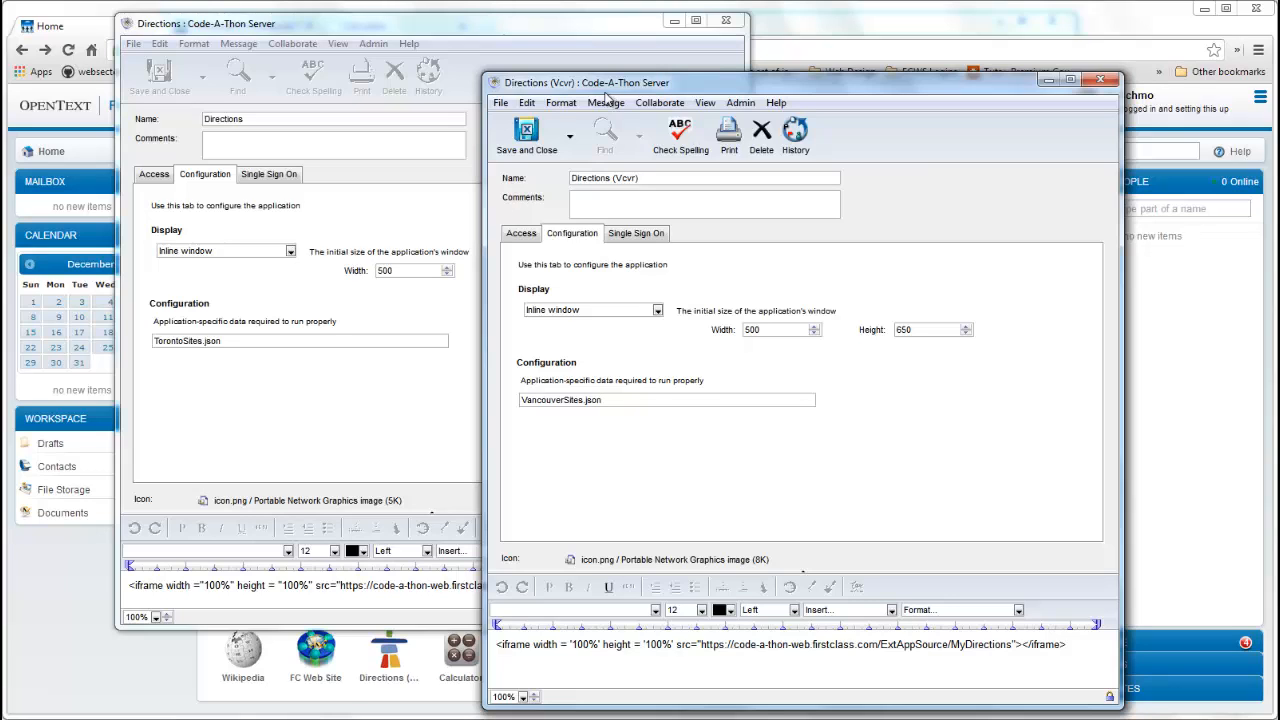
- Save and close the Directions (Vcvr) and Directions entries, and close the leftover Toronto icon preview
left_click(525, 135)
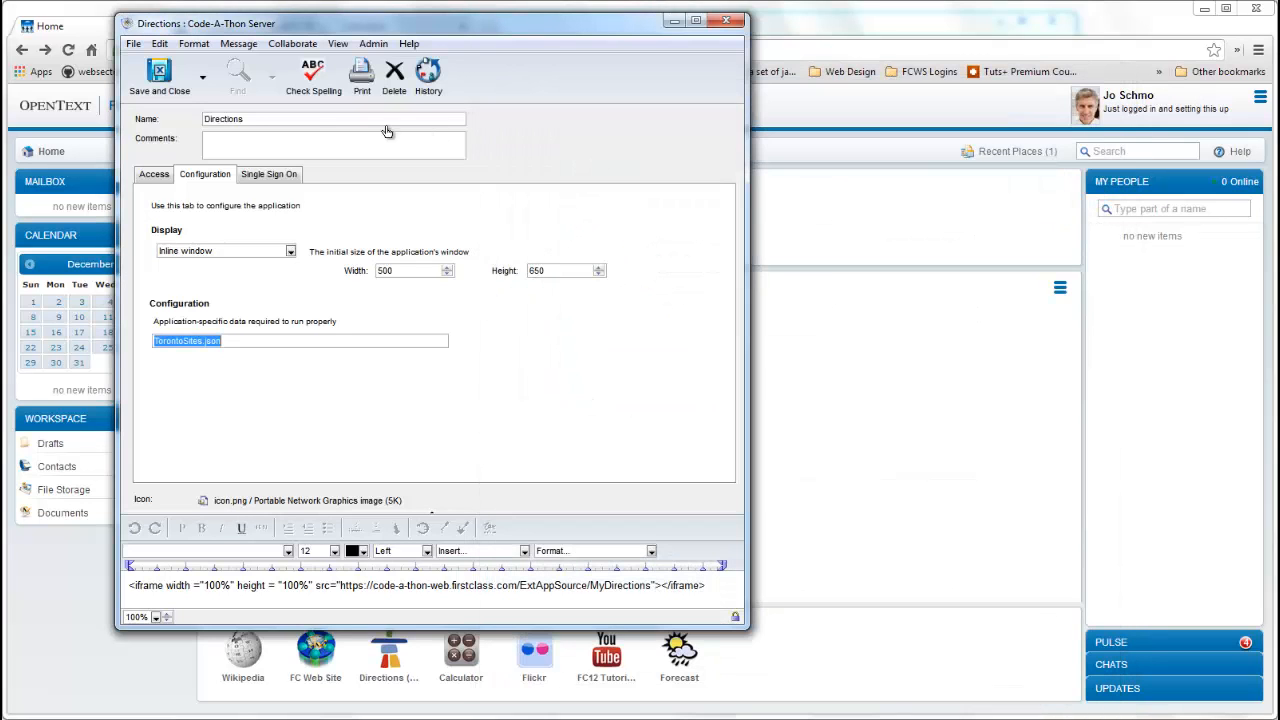
left_click(170, 88)
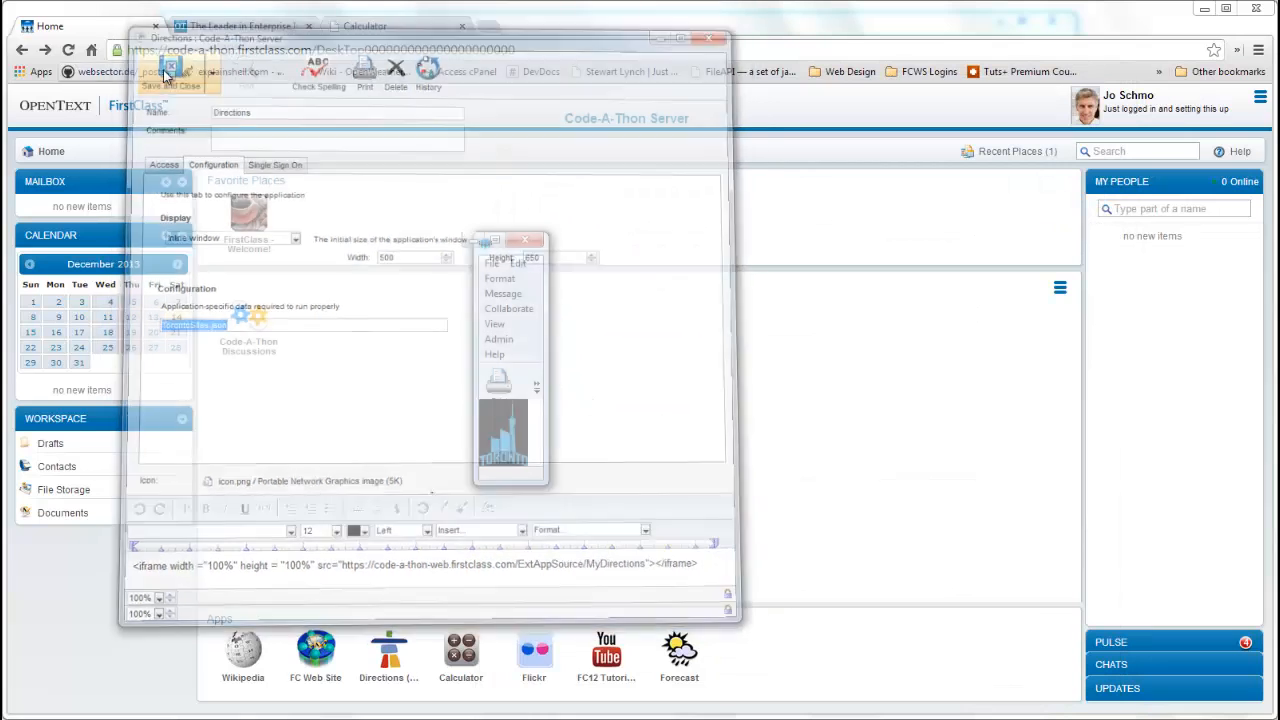
left_click(524, 240)
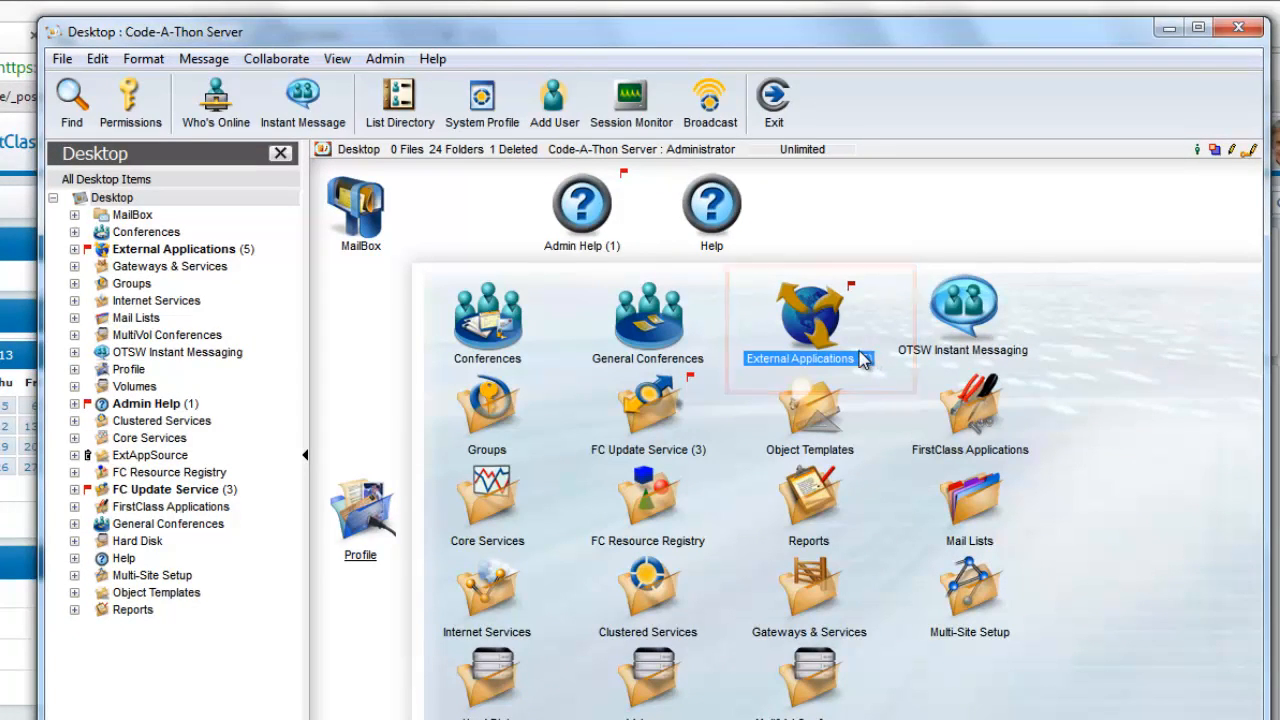
- Open the External Applications conference from the administrator desktop and create a new External Application document in it
double_click(810, 320)
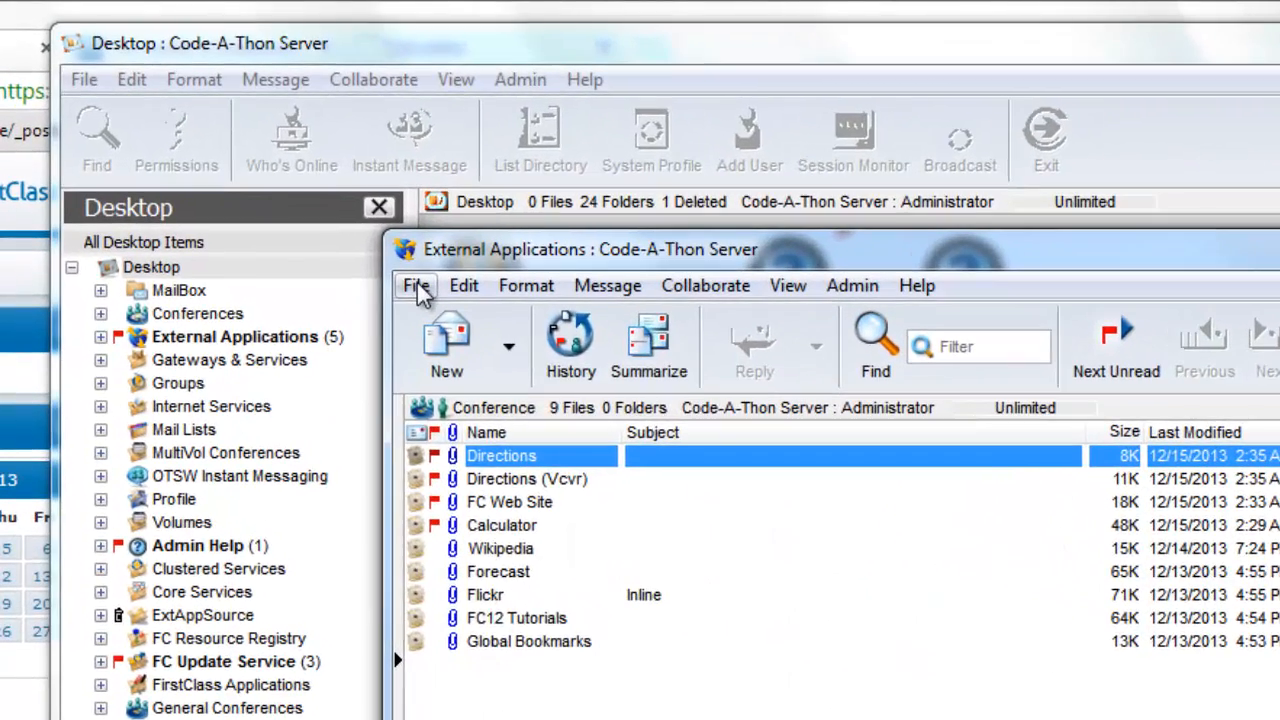
left_click(417, 287)
mouse_move(470, 318)
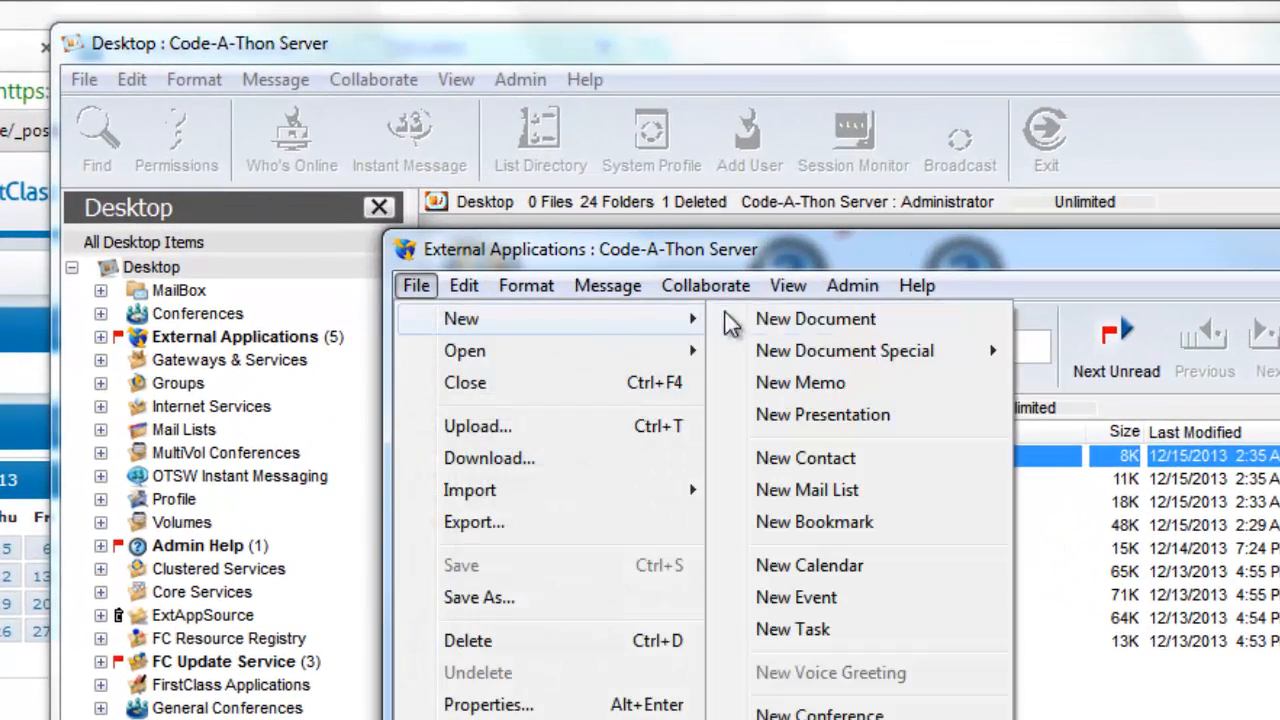
mouse_move(880, 350)
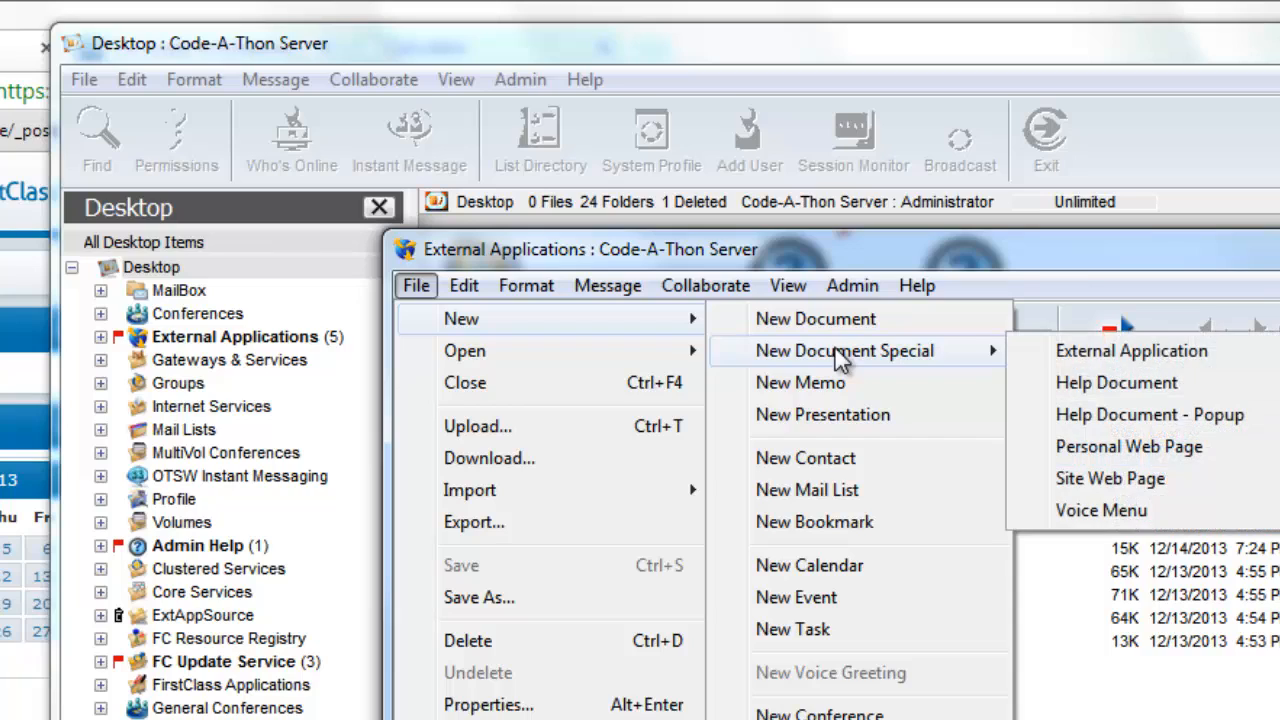
left_click(1128, 352)
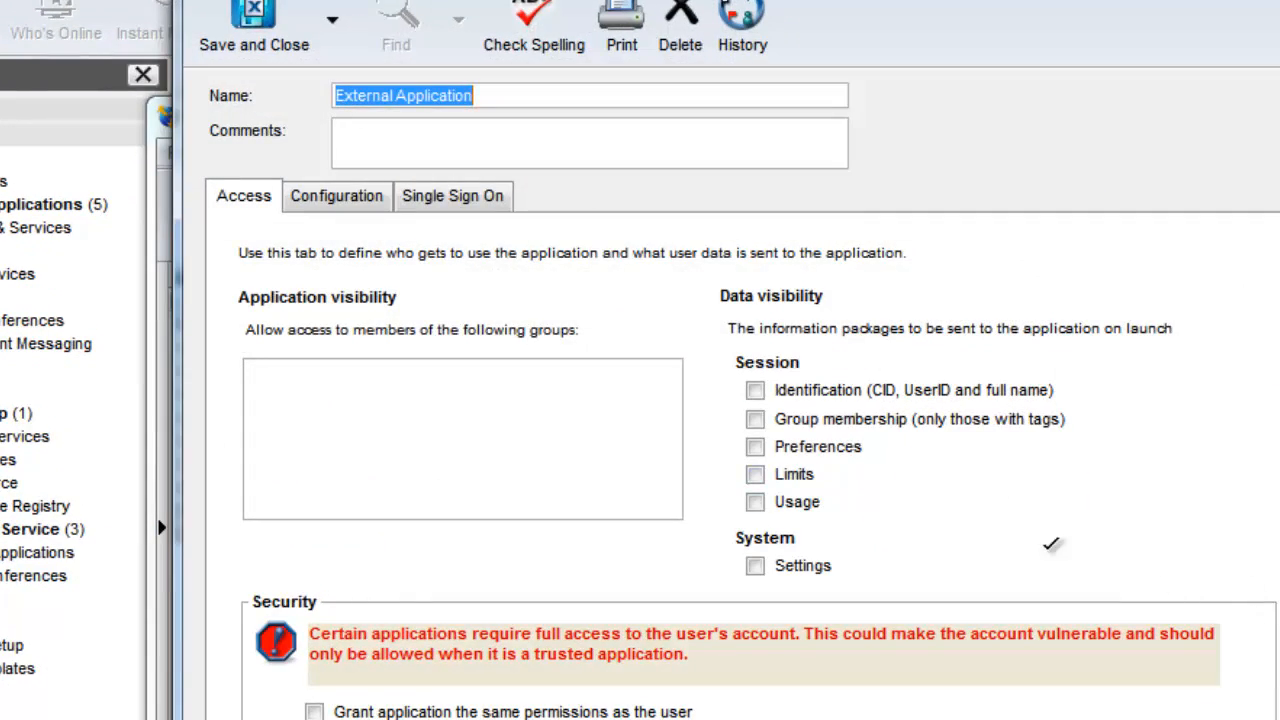
- Review the new entry's name, its list of allowed groups, and the command for attaching a file
left_click(503, 100)
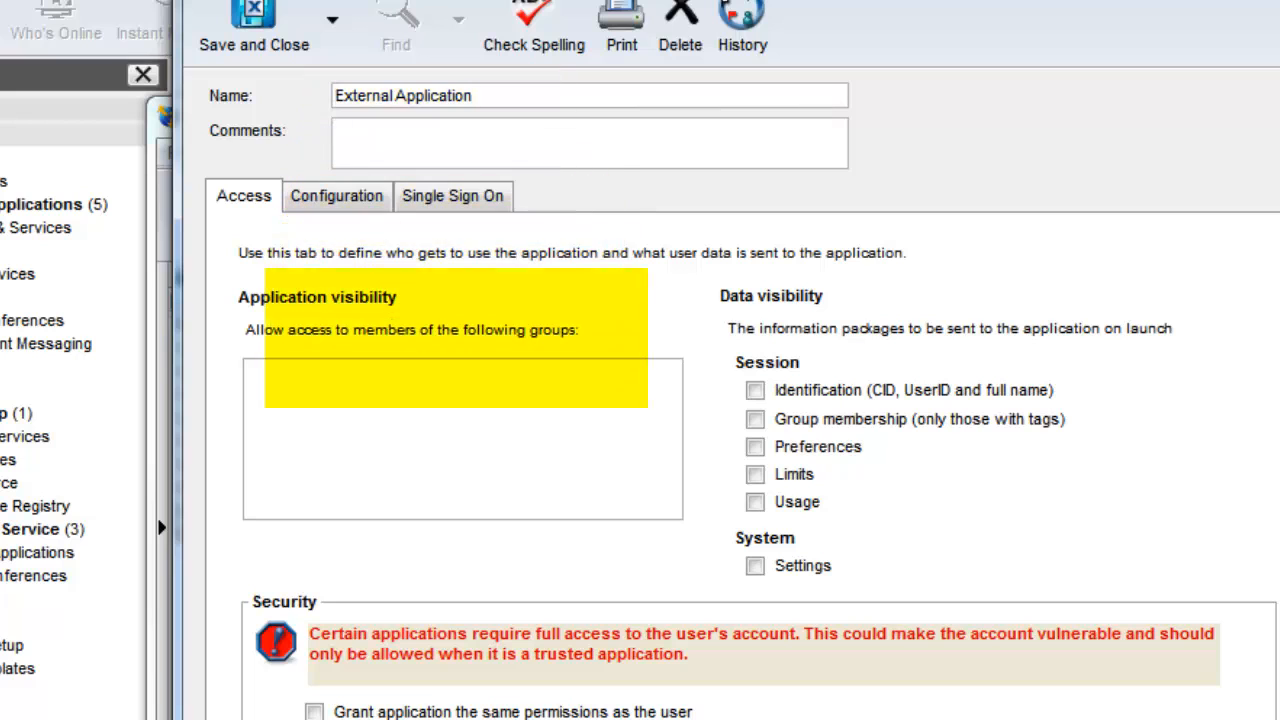
left_click(395, 385)
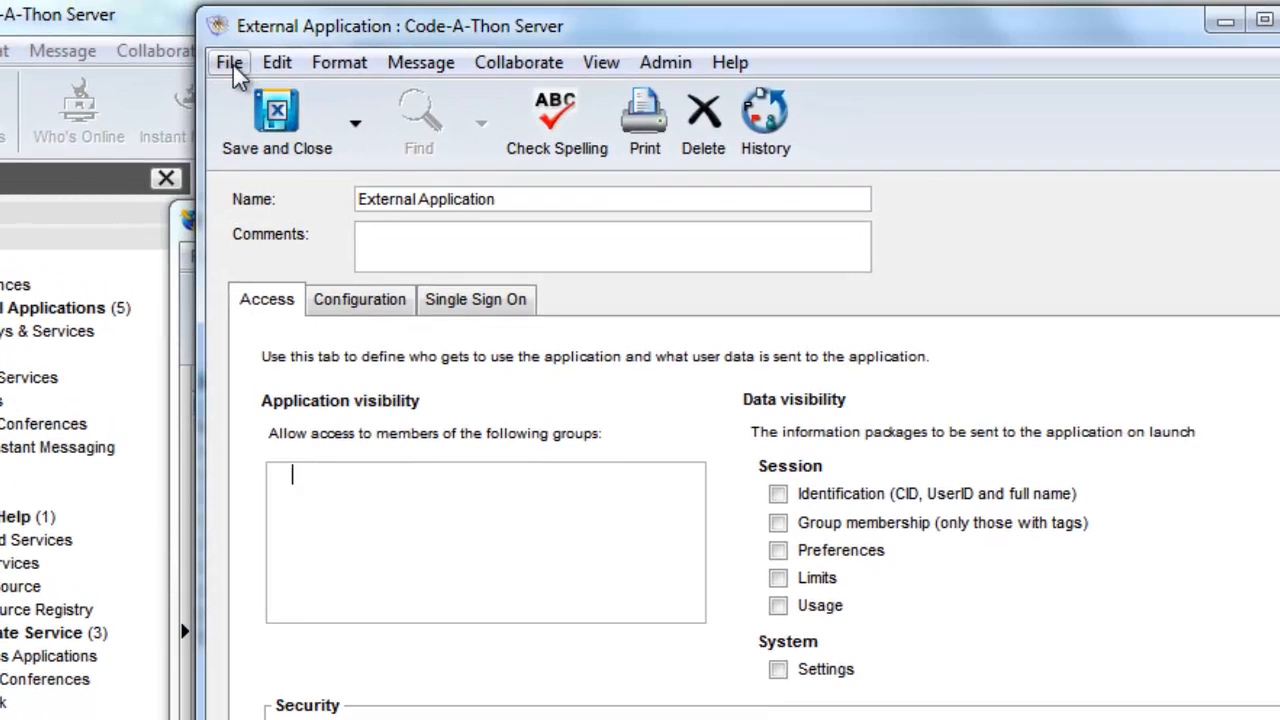
left_click(230, 63)
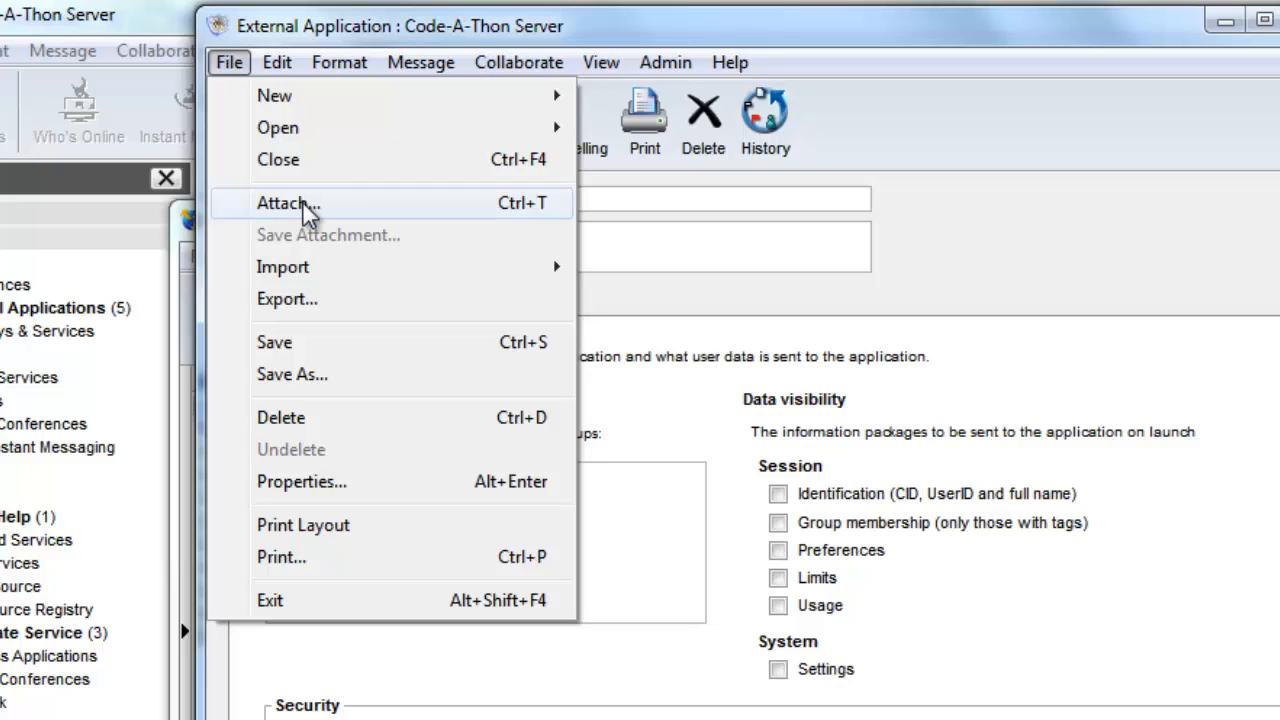
left_click(1220, 597)
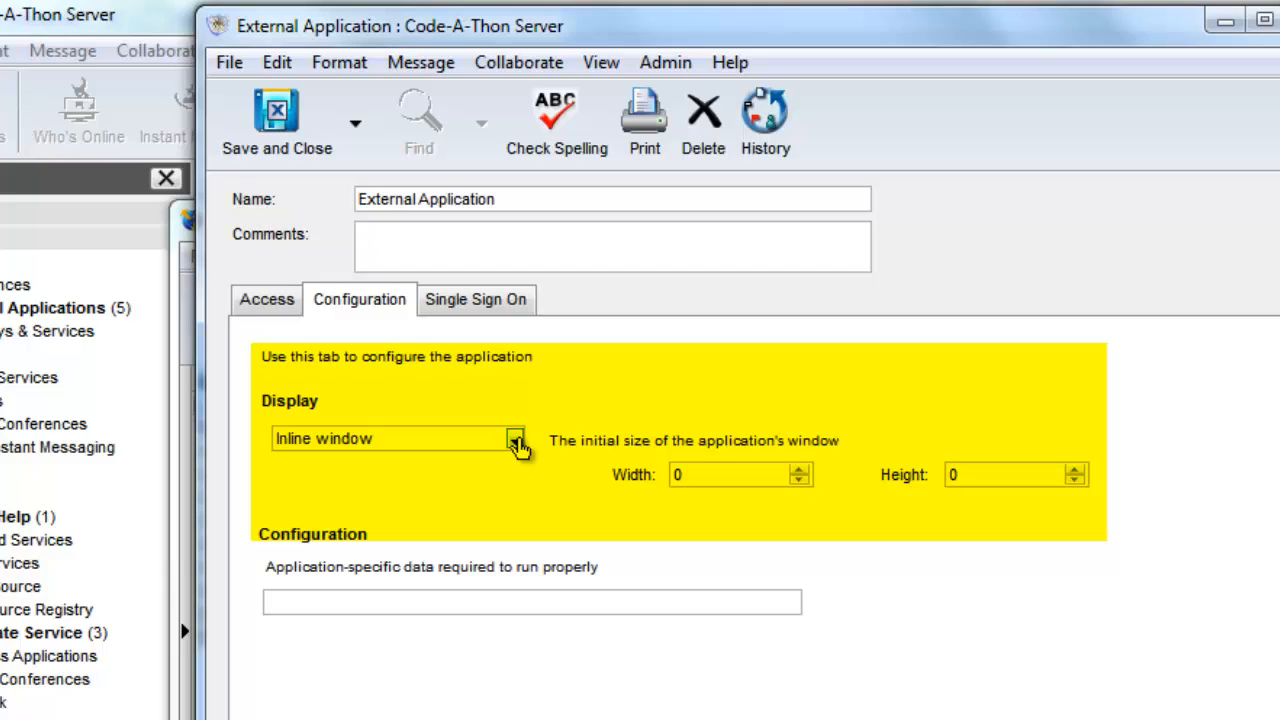
- Try the Center pane and New browser tab display modes for the new application, and return the display to Inline window
left_click(517, 441)
left_click(423, 485)
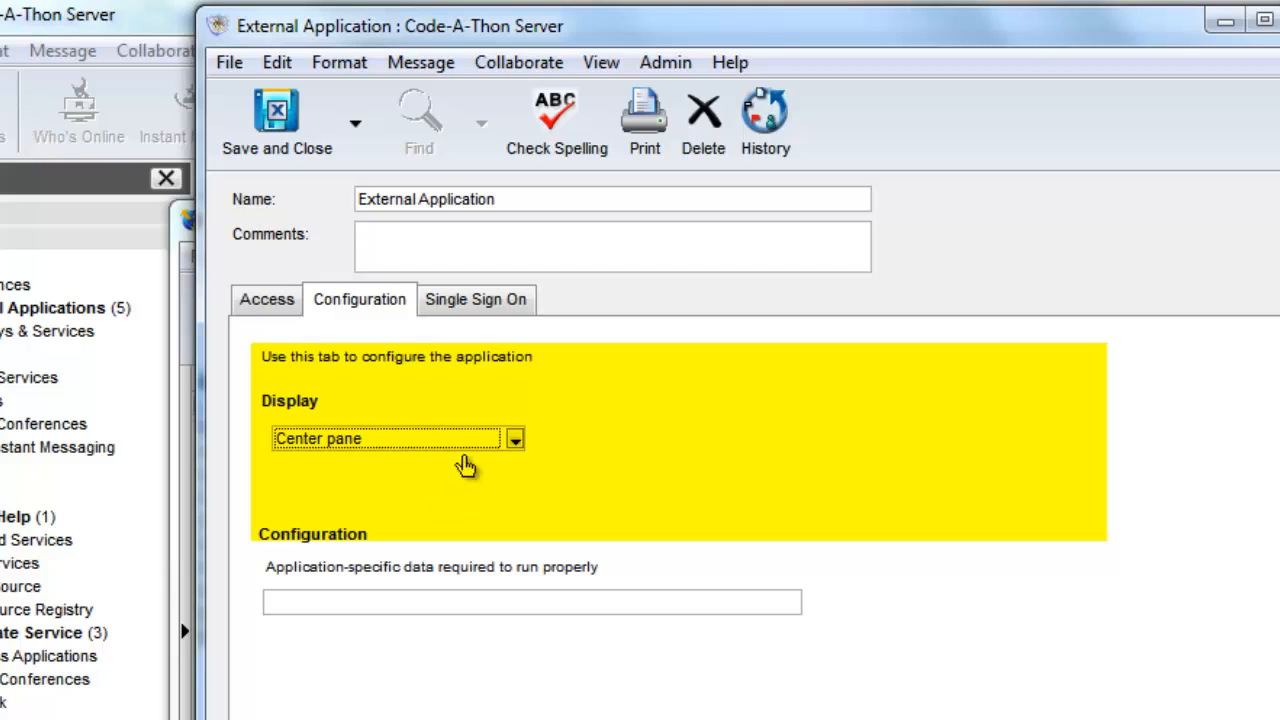
left_click(514, 441)
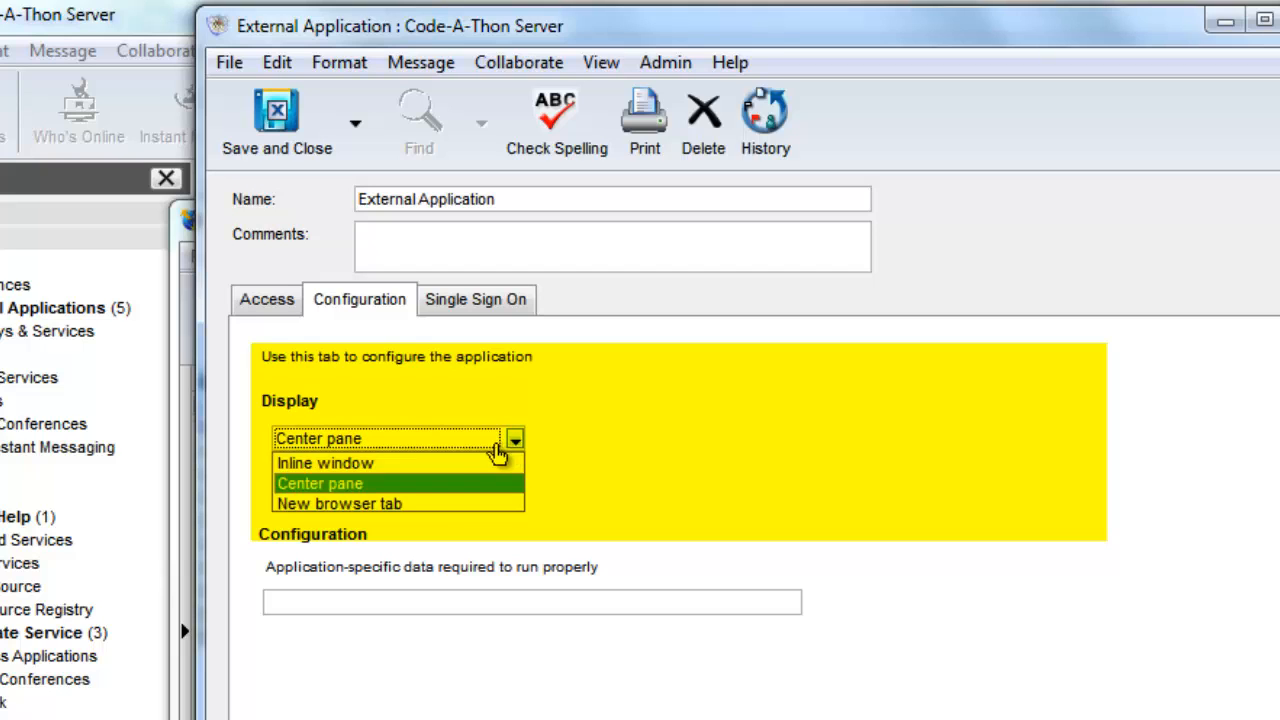
left_click(393, 505)
left_click(375, 440)
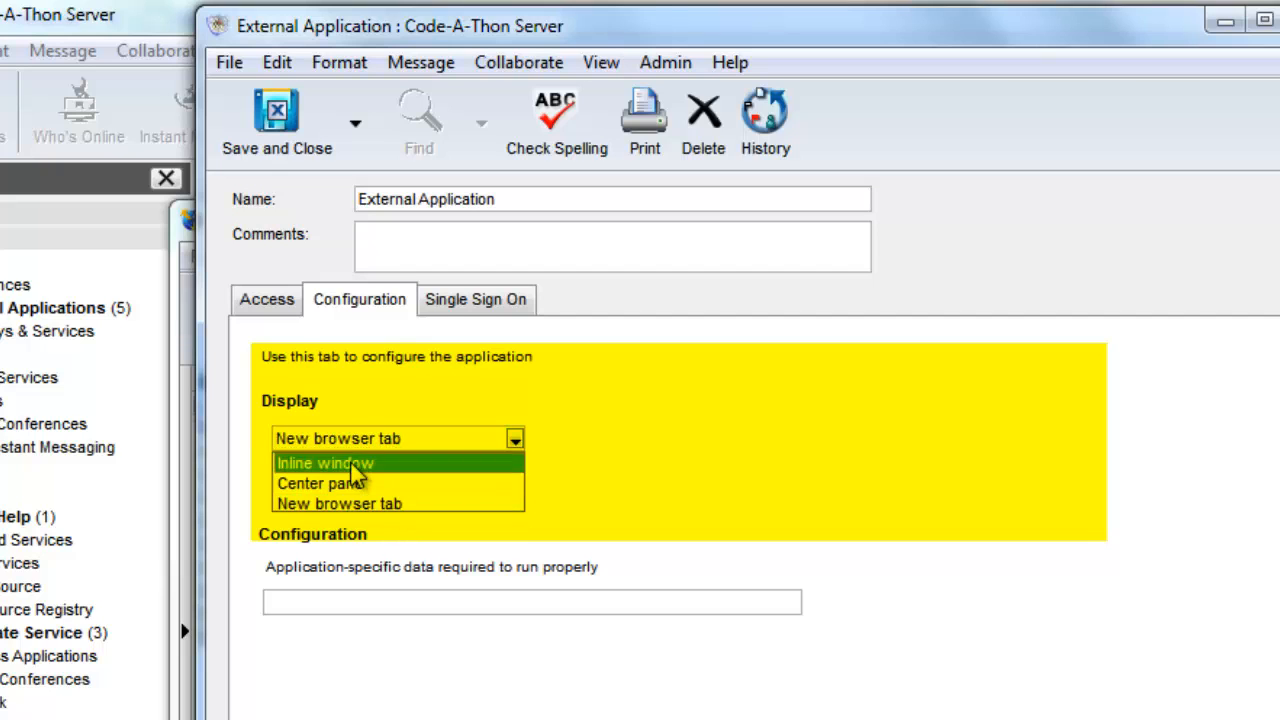
left_click(352, 464)
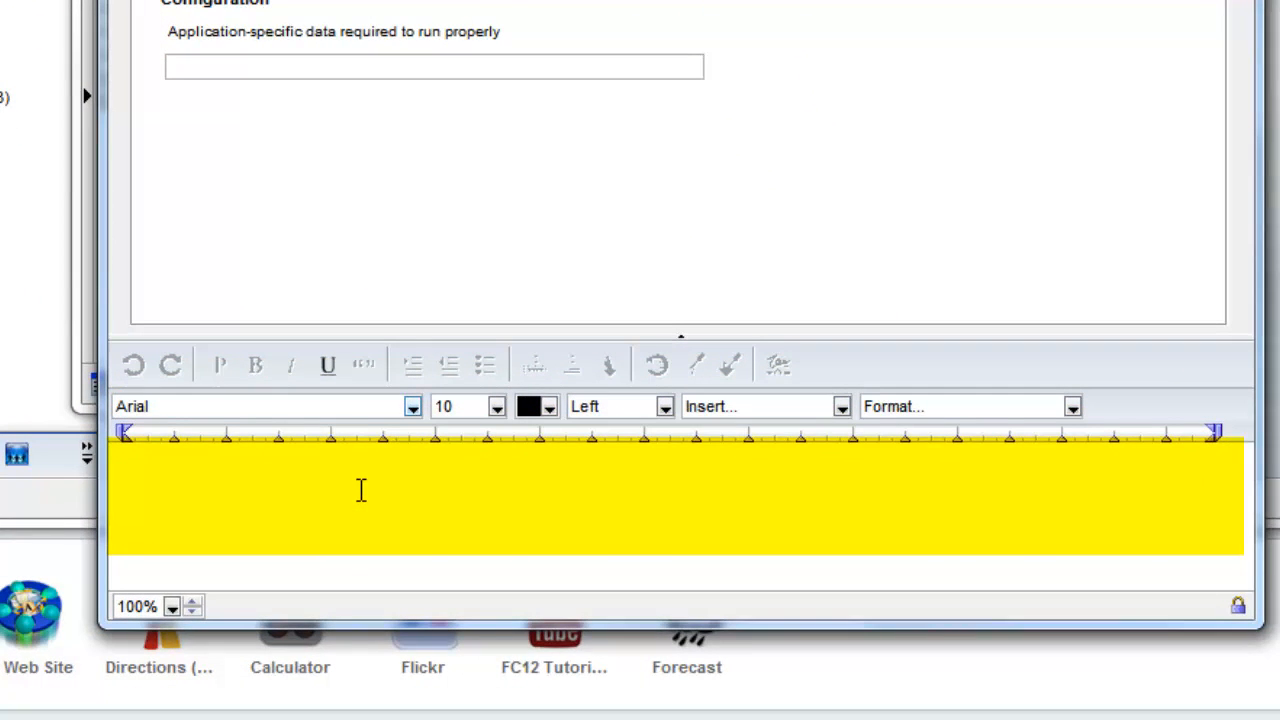
left_click(361, 490)
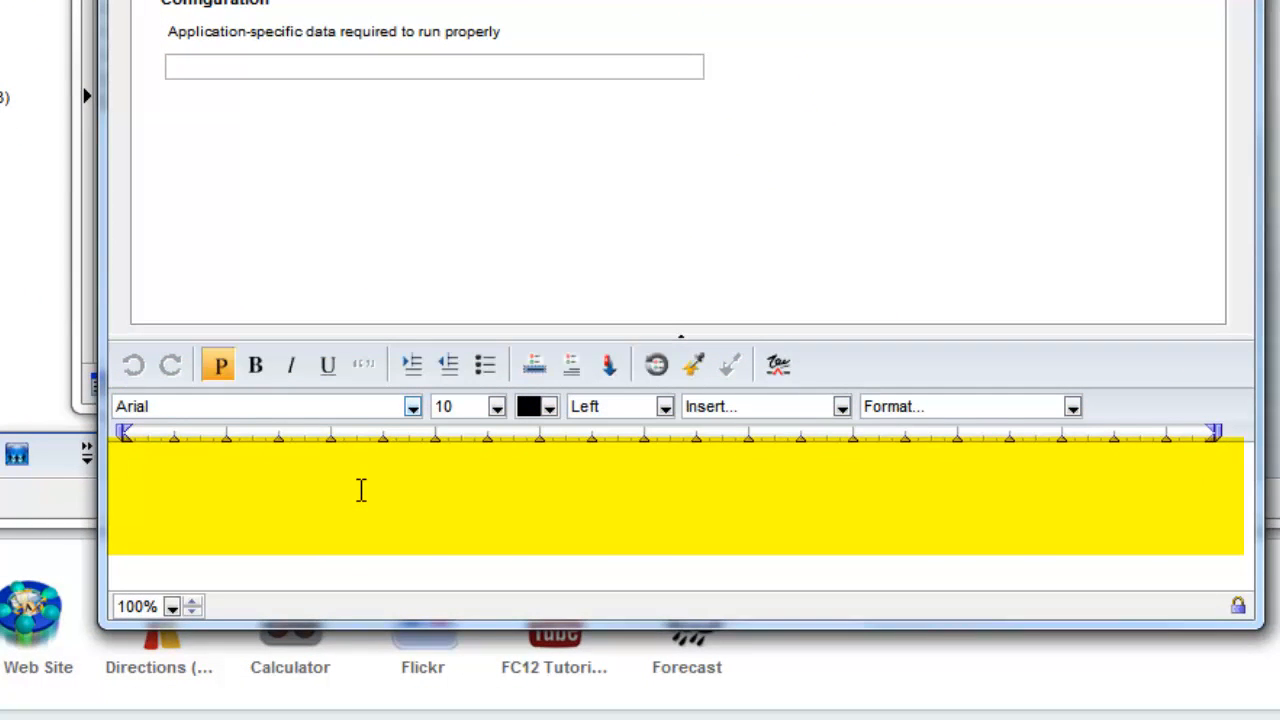
type("<iframe width = '100%' height = '100%' src = 'https://www.yourapplicationsite.com></iframe>")
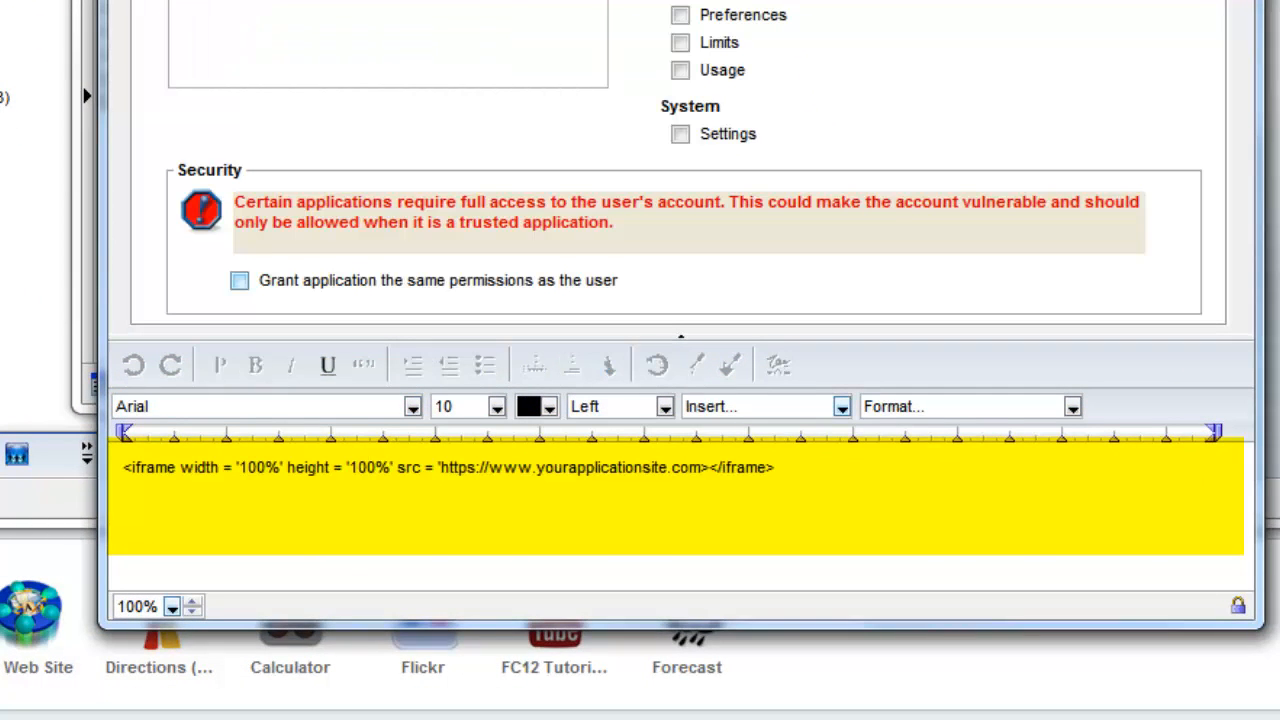